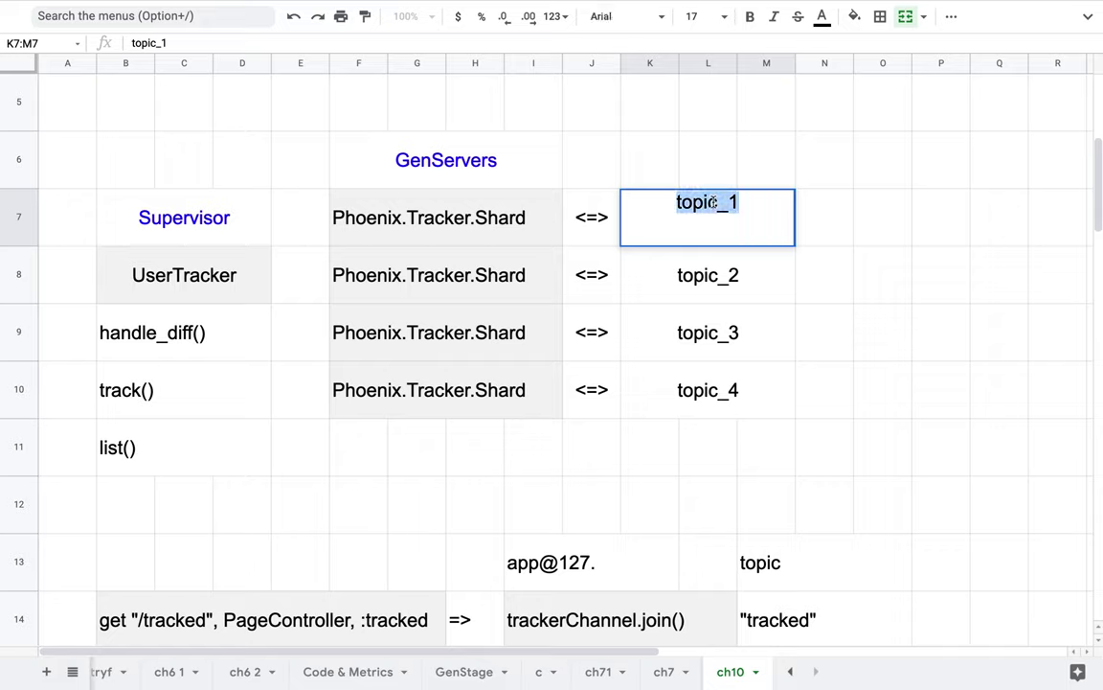
Replace topic_1 in cell K7 with "tracked", including the quotation marks
text("tr)
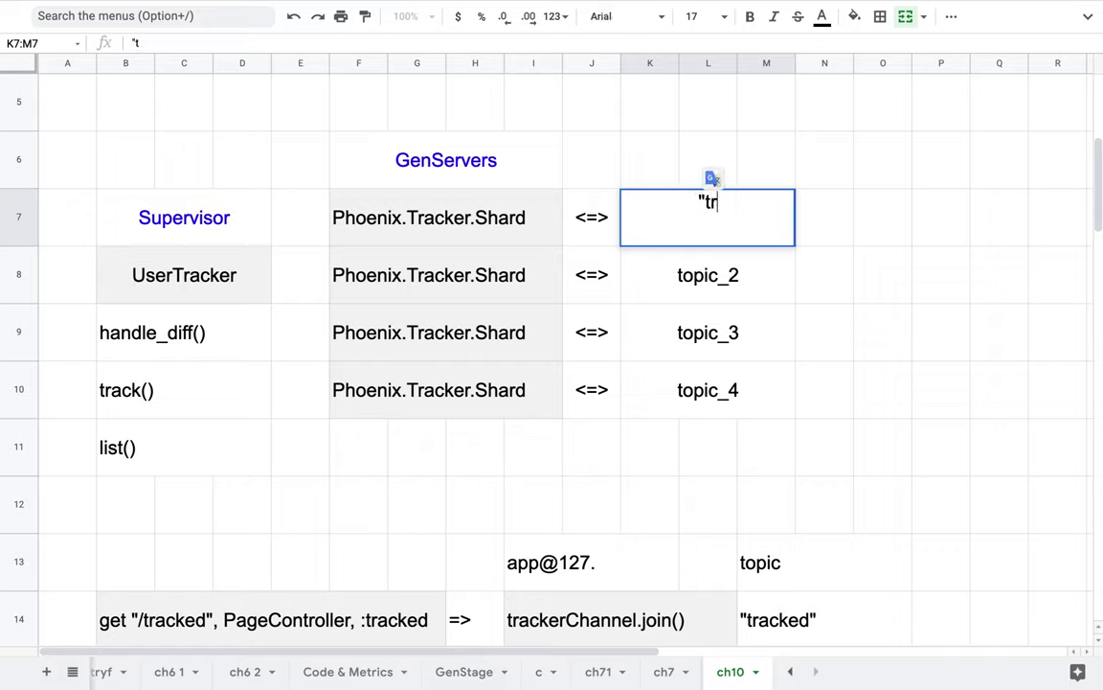
text(acked")
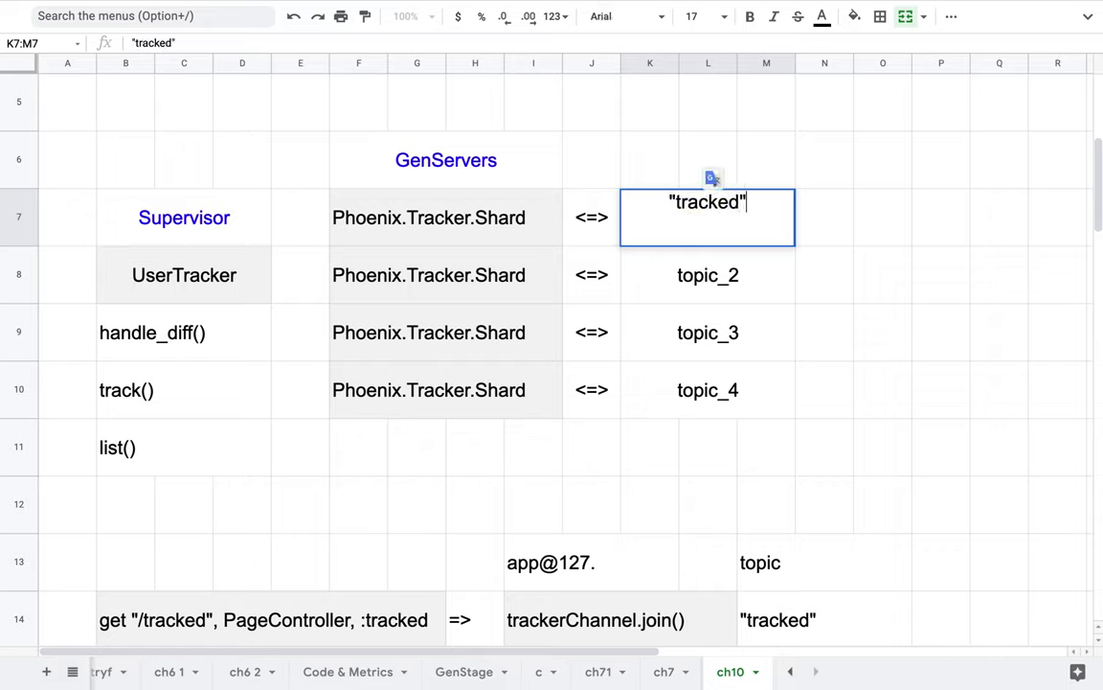
click(851, 195)
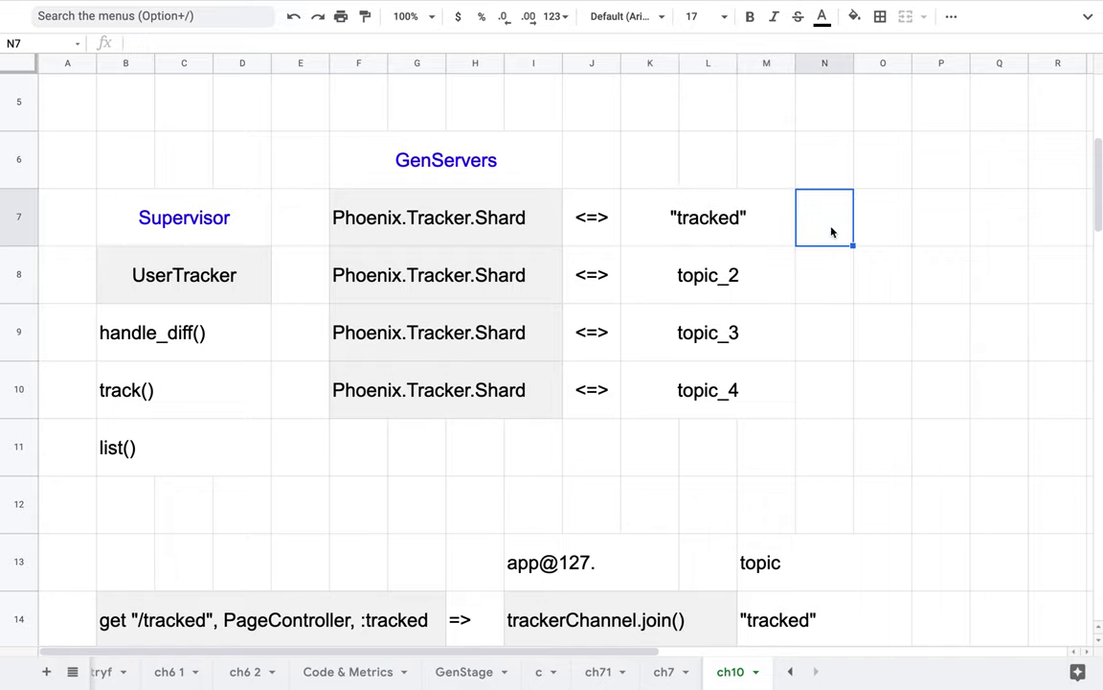
drag(825, 231, 986, 229)
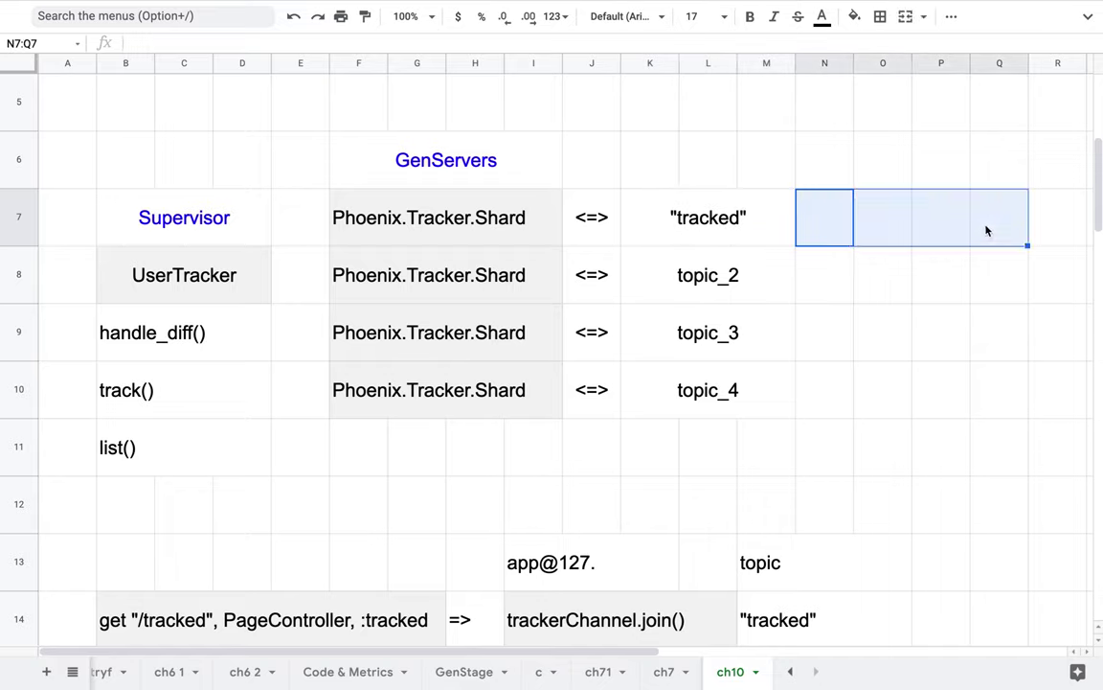
click(906, 16)
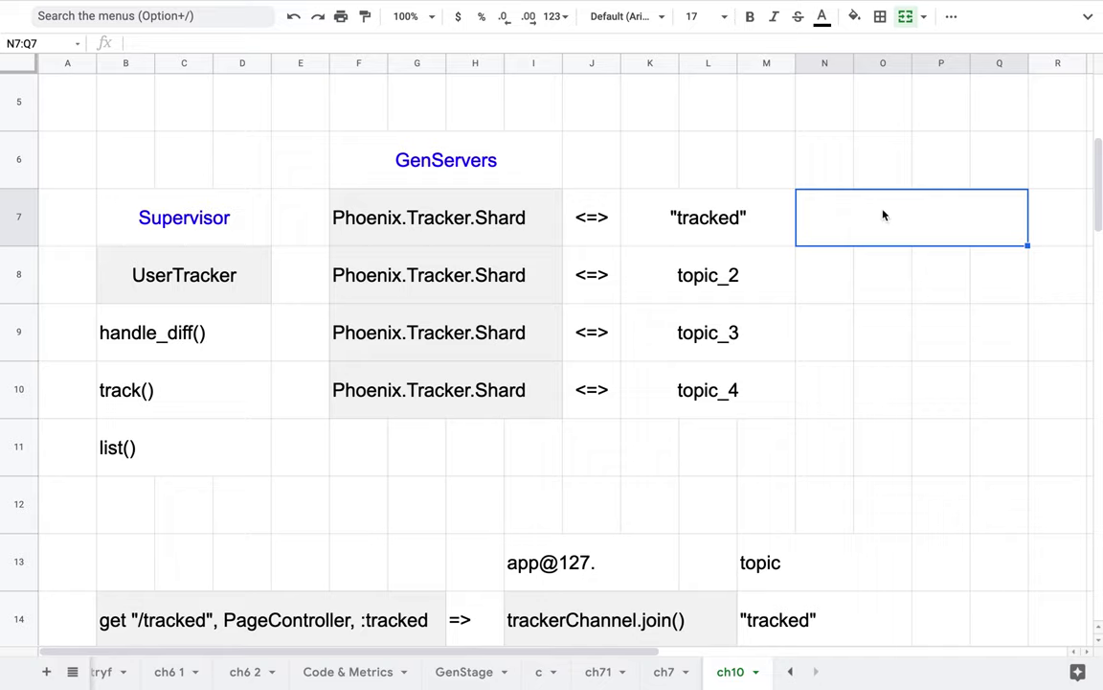
click(837, 266)
click(832, 237)
click(905, 19)
Copy the <=> arrow from J7 into N7, after the "tracked" topic
click(594, 222)
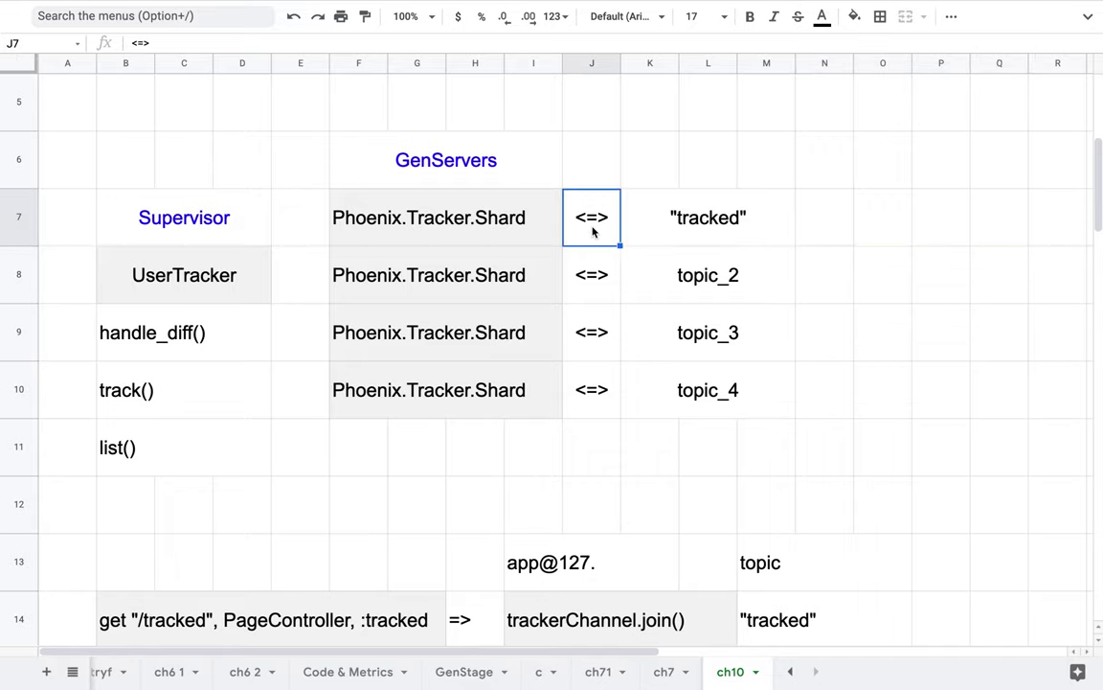
key(ctrl+c)
click(829, 220)
key(ctrl+v)
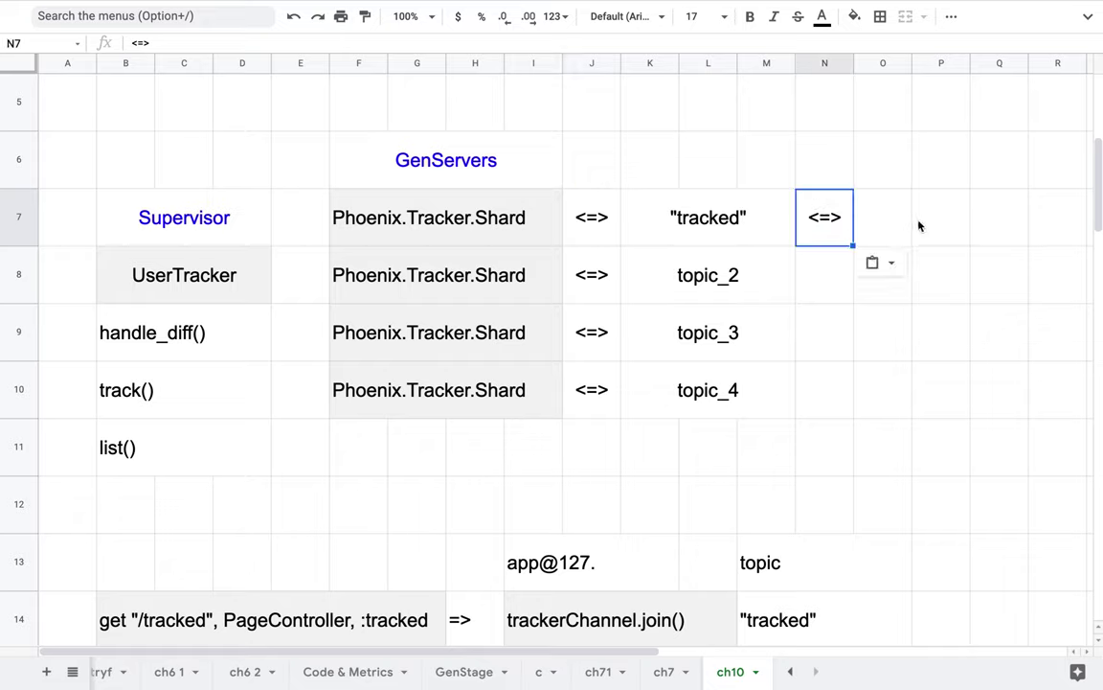
drag(890, 222, 997, 225)
click(905, 17)
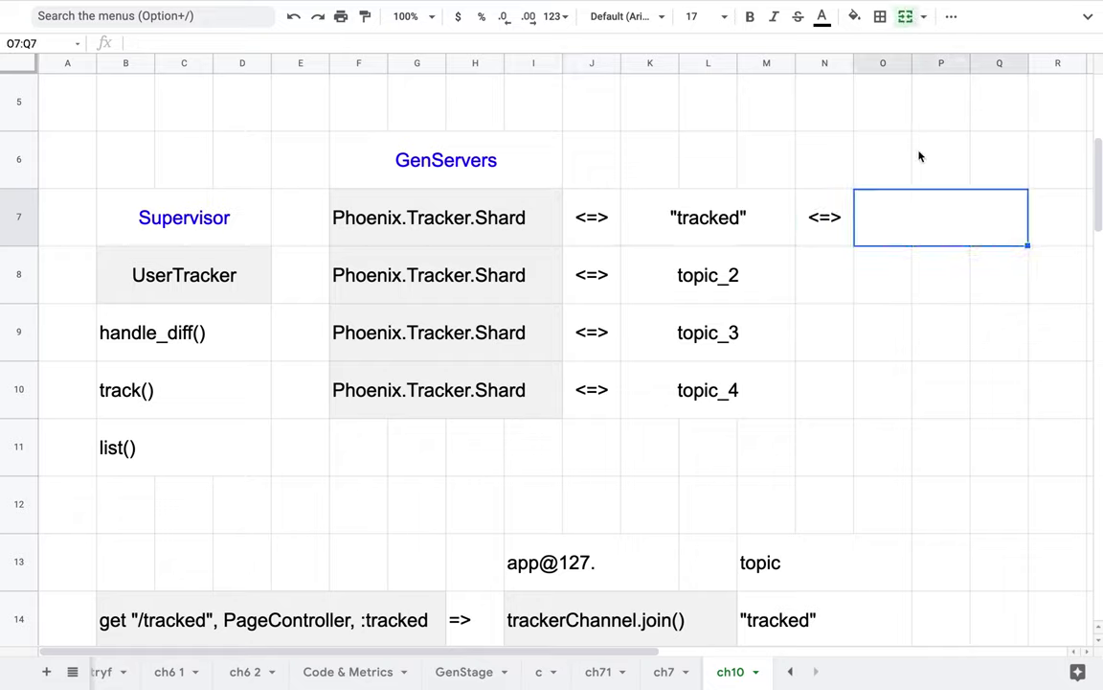
text(app@127.0.)
click(921, 278)
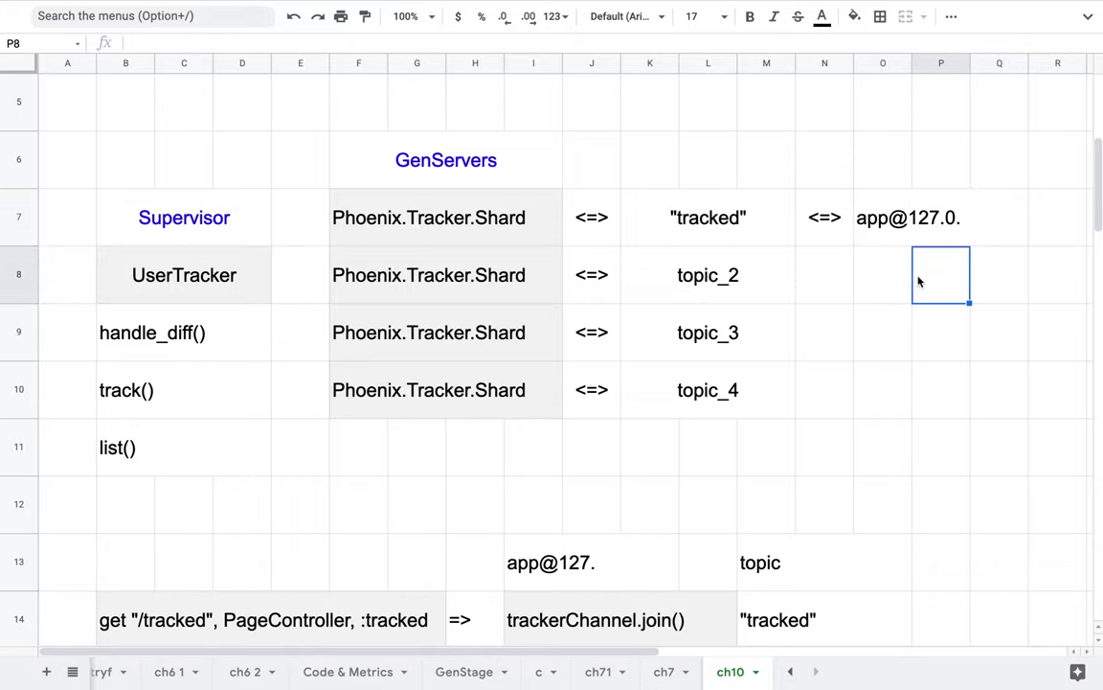
Merge cells R6:T6 and enter tab_1(=channel_1) in the merged cell
drag(751, 230, 870, 226)
scroll(870, 226, right, 5)
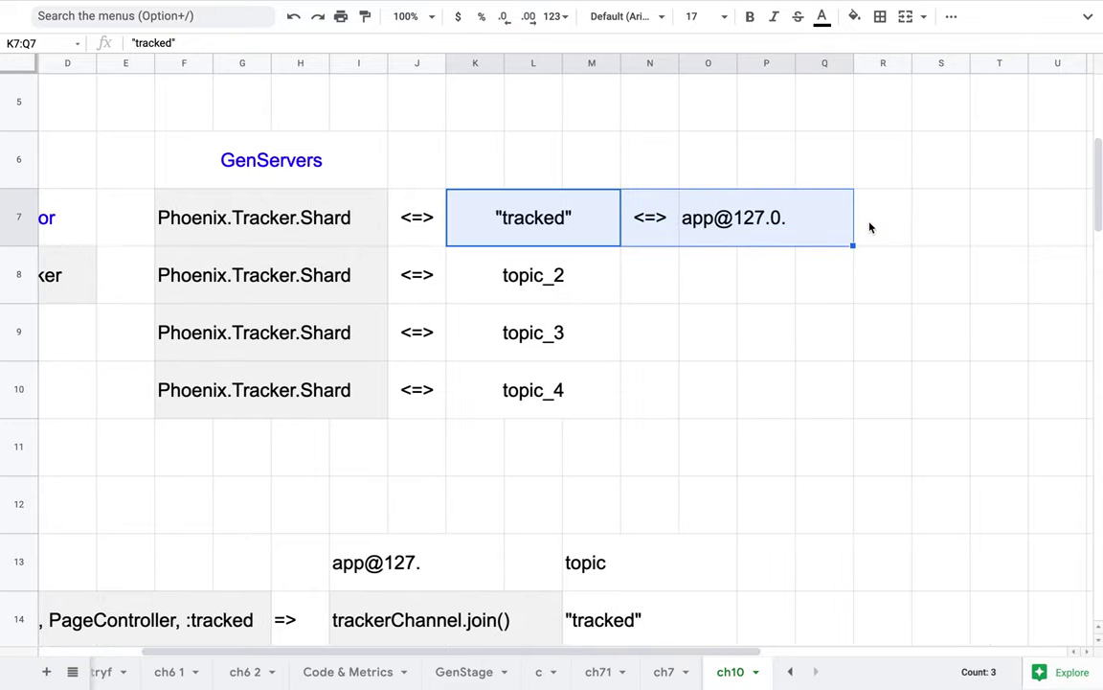
drag(778, 177, 876, 164)
click(905, 17)
text(tab1)
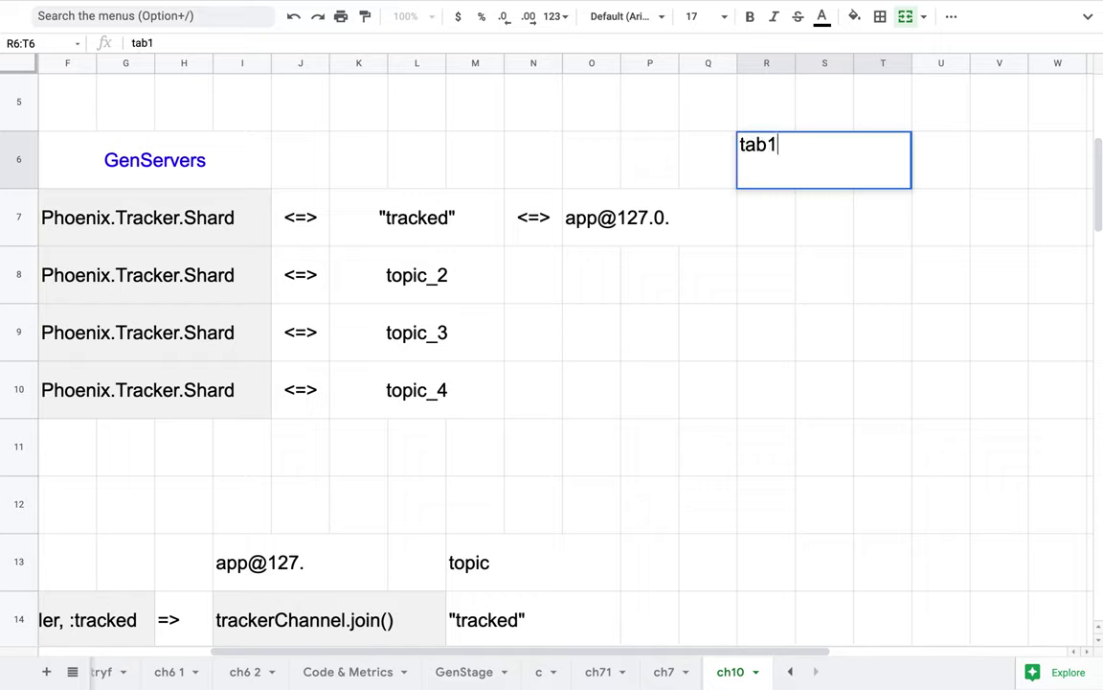
text((chan)
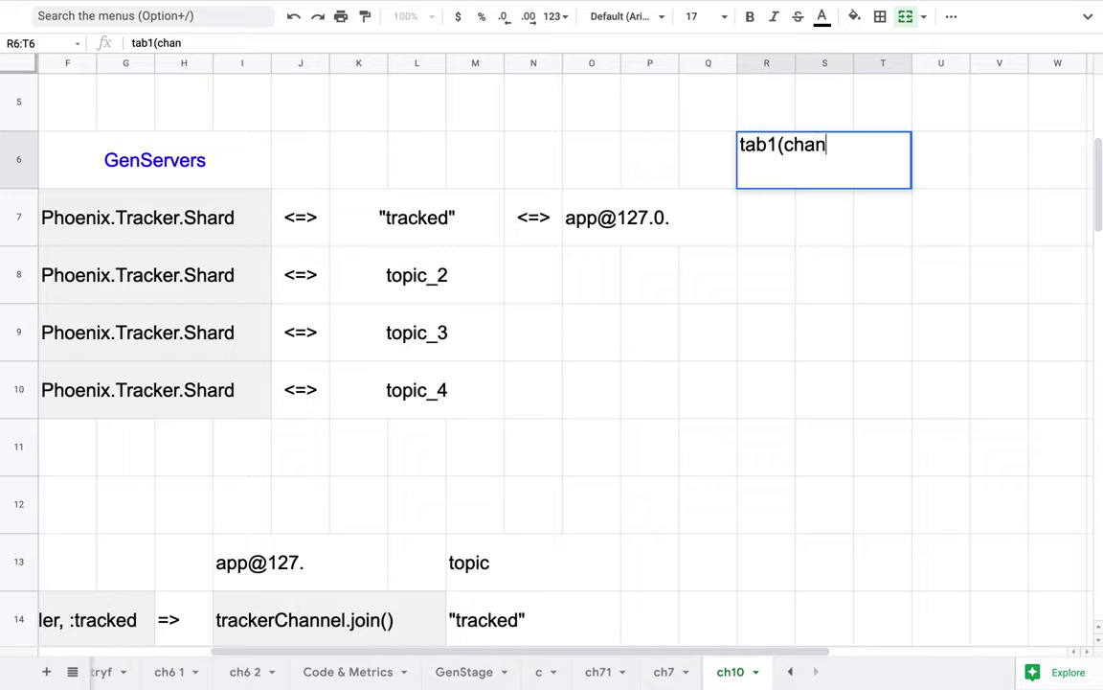
key(BackSpace)
key(BackSpace)
key(BackSpace)
key(BackSpace)
text(=)
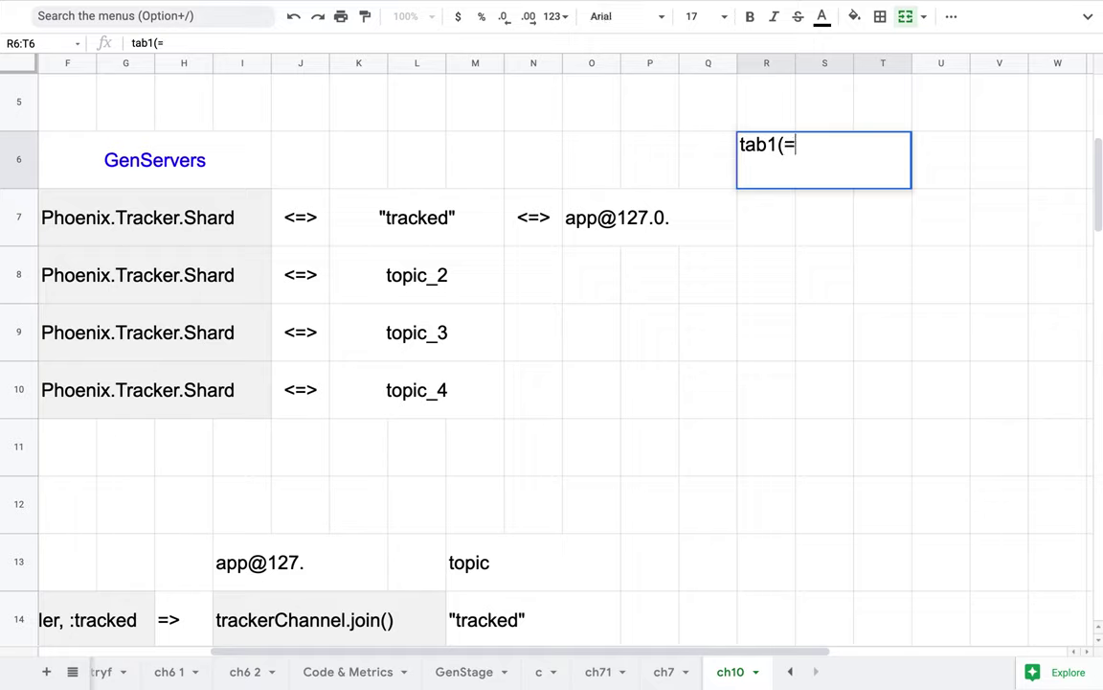
text(channel_1)
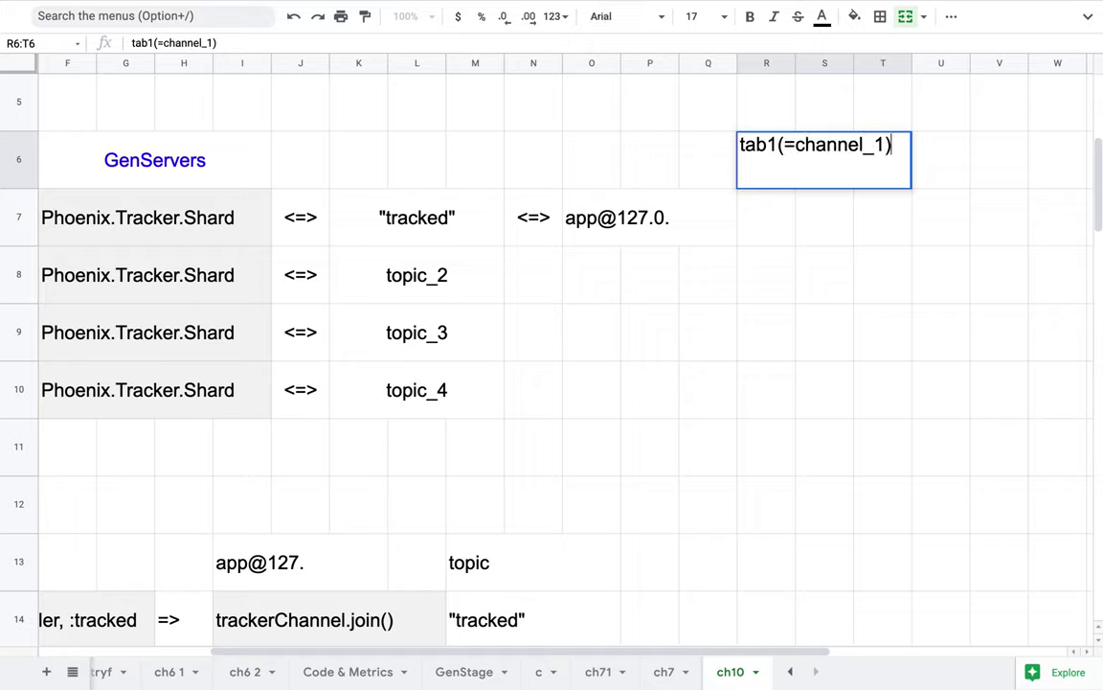
click(771, 146)
text(_)
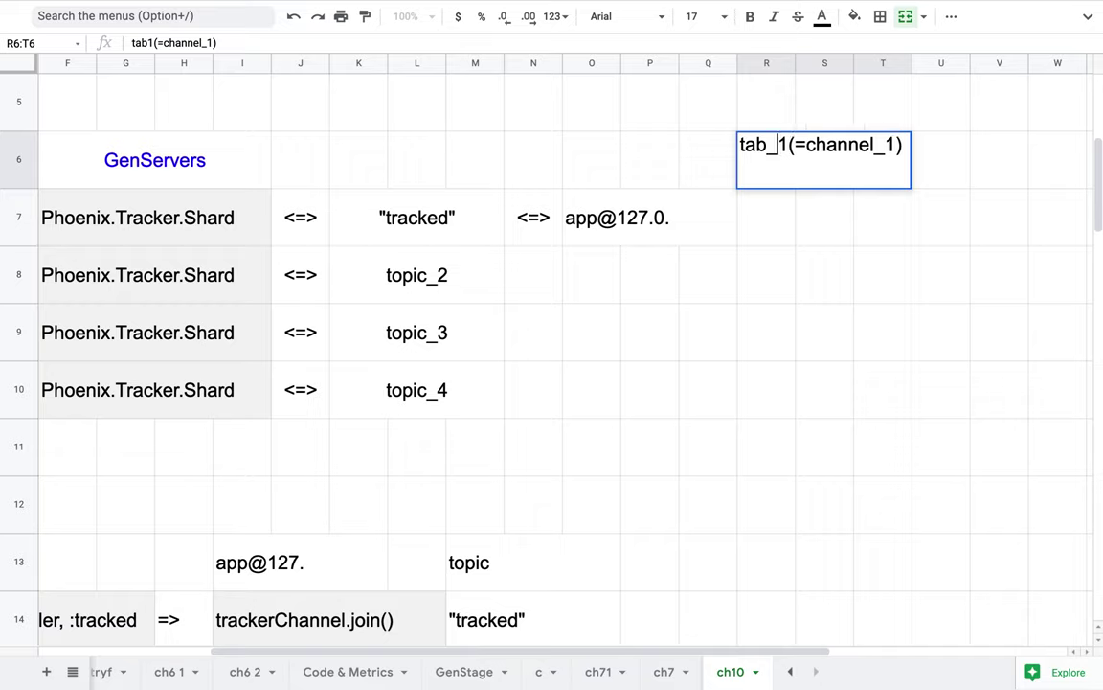
key(Return)
Fill the merged tab_1(=channel_1) cell down into R7:T7
click(860, 170)
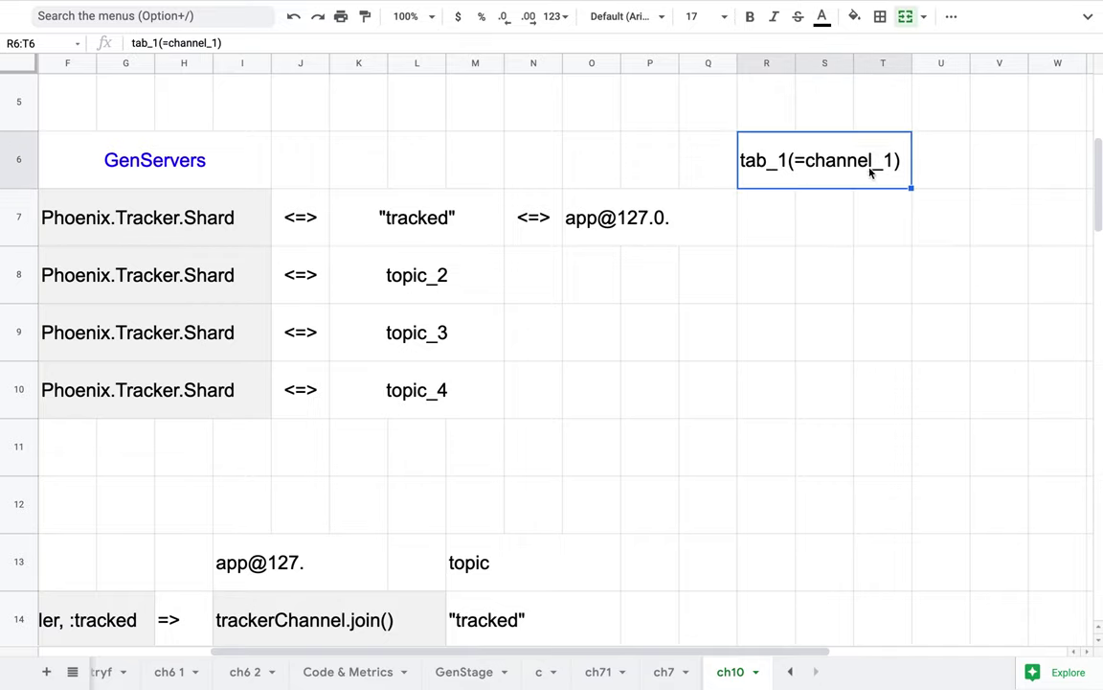
drag(913, 186, 916, 202)
click(889, 167)
drag(912, 189, 840, 217)
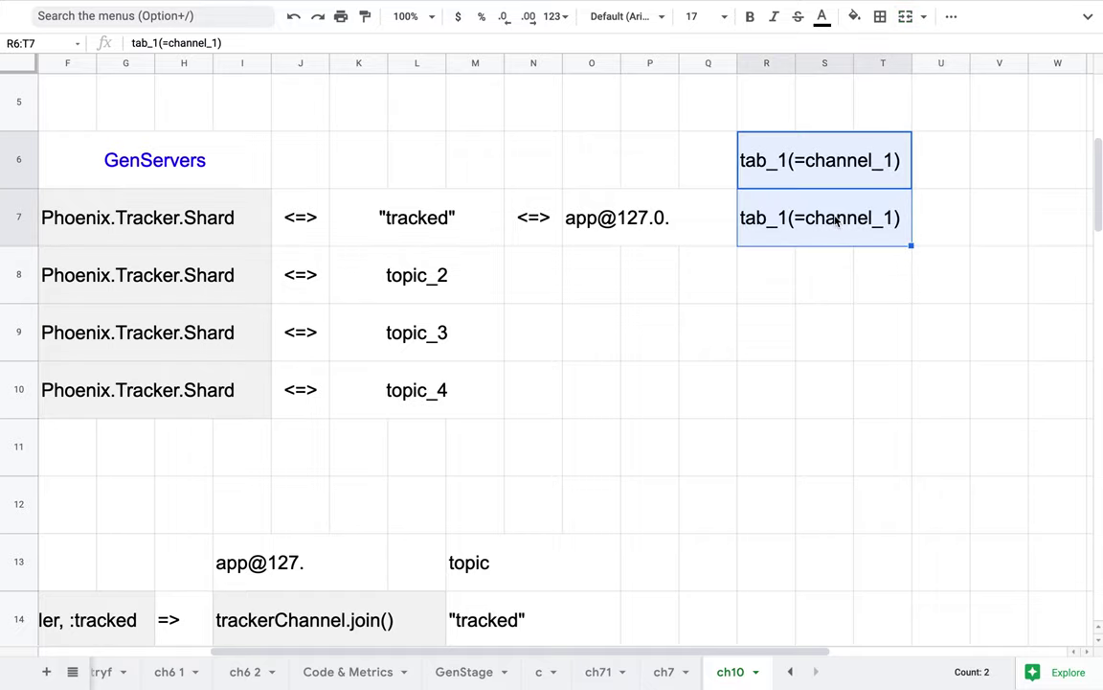
Change the text in R7:T7 to tab_2(=channel_2)
double_click(818, 221)
key(Delete)
text(2)
drag(886, 202, 893, 202)
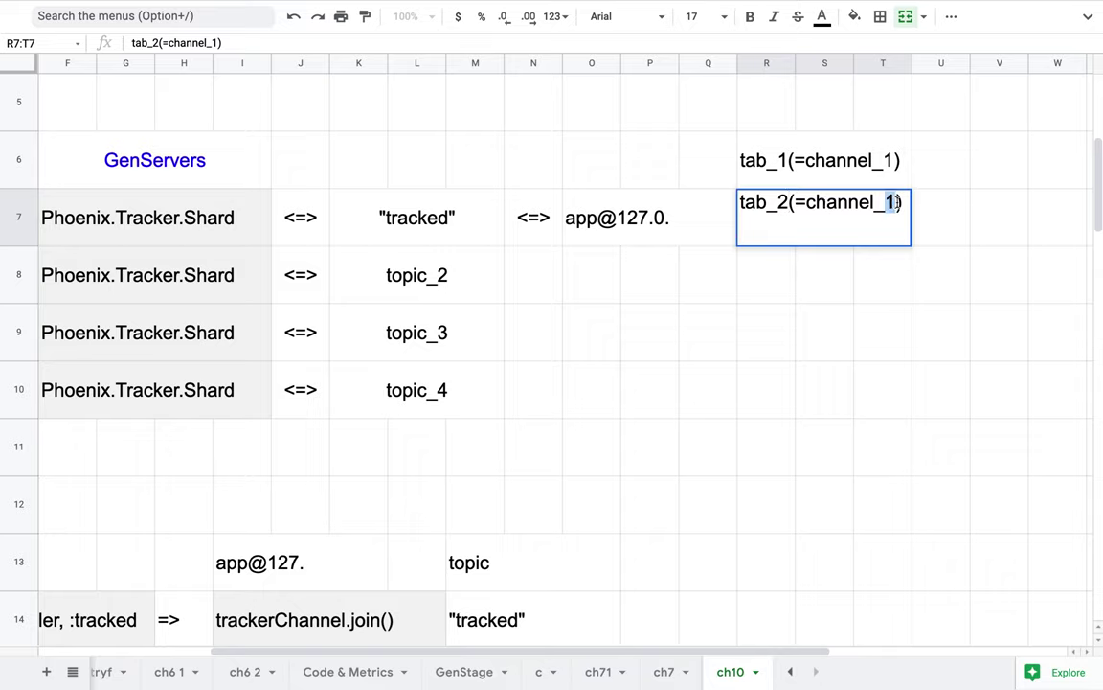
text(2)
click(847, 300)
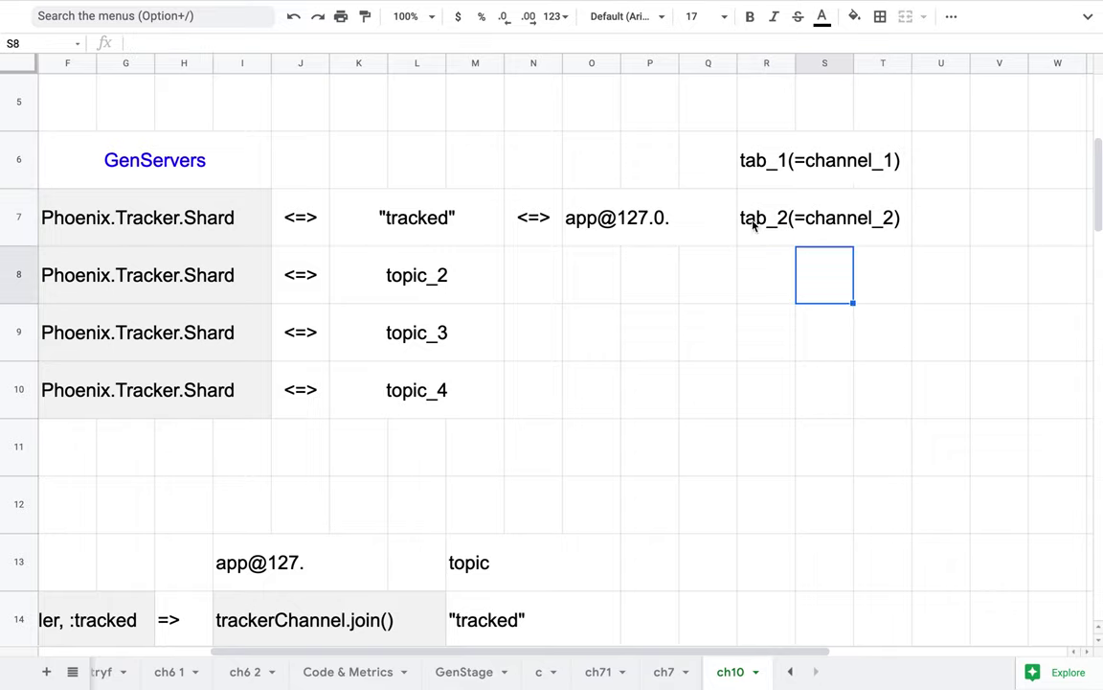
drag(729, 227, 607, 206)
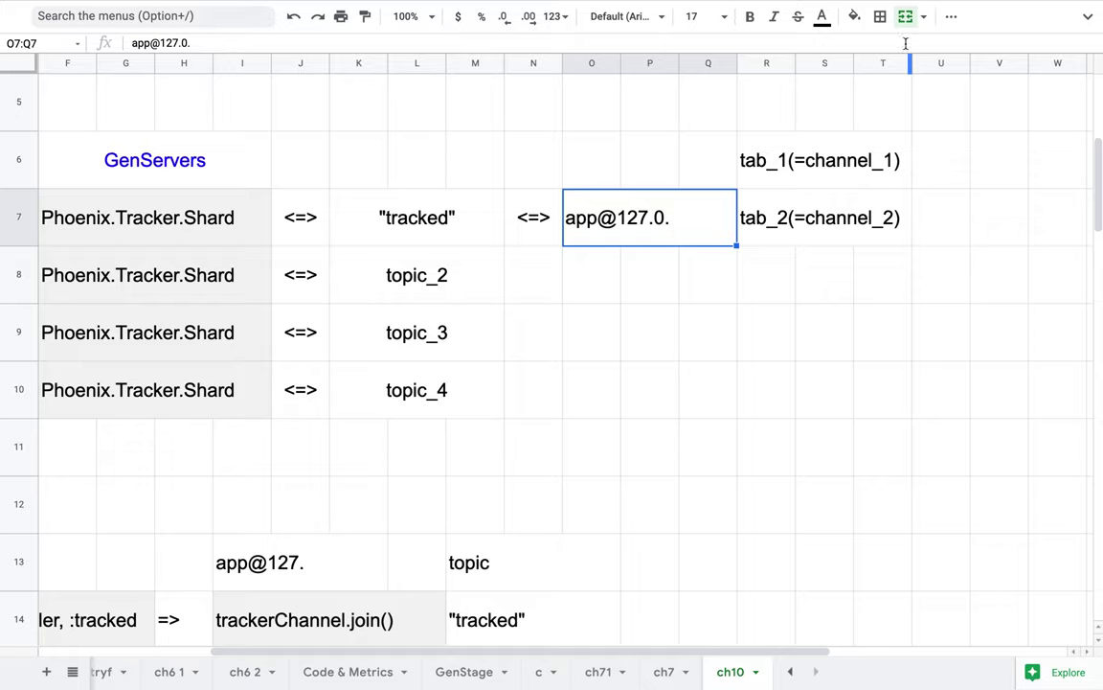
drag(670, 220, 601, 221)
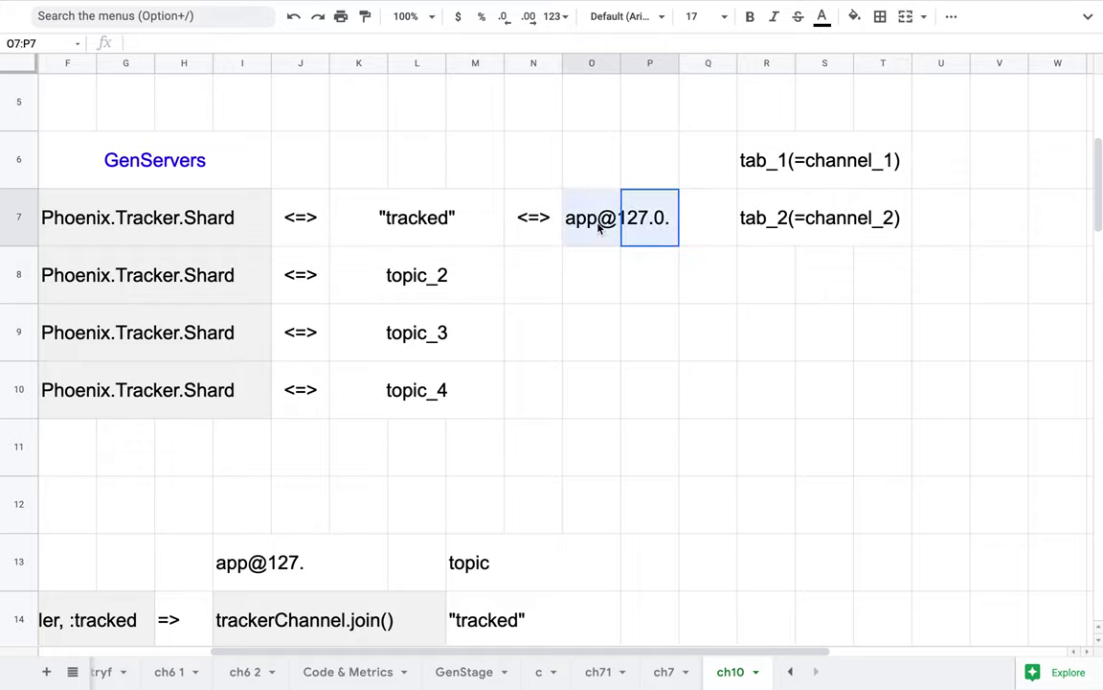
click(905, 16)
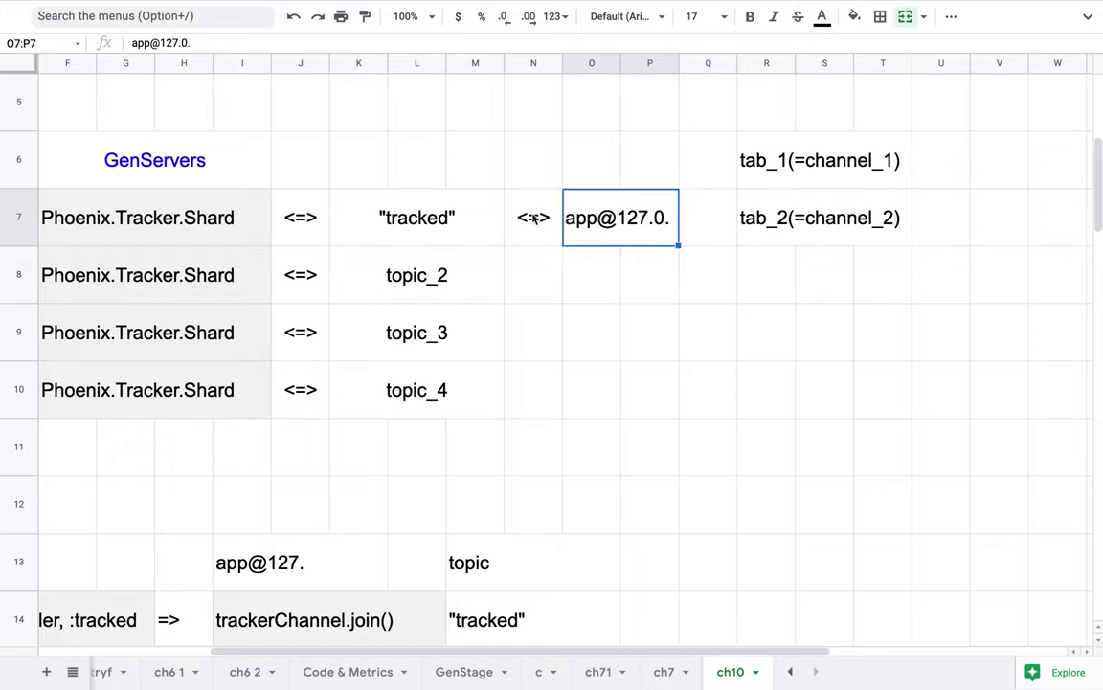
Copy the <=> arrow from N7 into Q7 and Q6, in front of the two tab entries
click(539, 218)
key(ctrl+c)
click(715, 217)
key(ctrl+v)
click(709, 174)
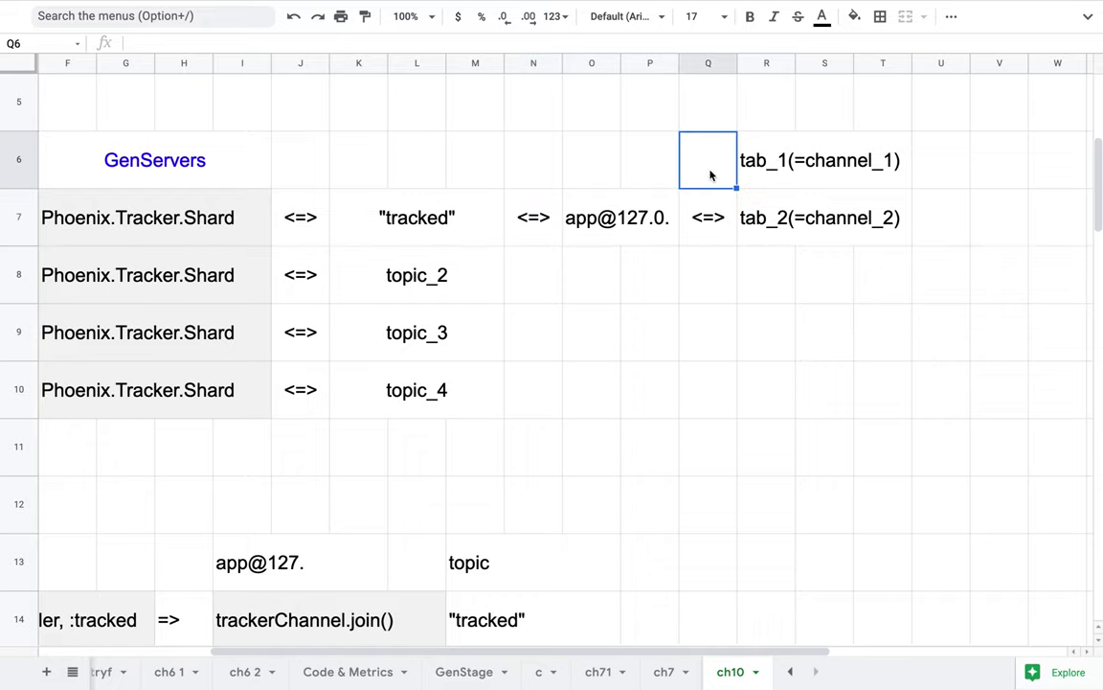
key(ctrl+v)
click(744, 261)
Copy the <=> arrow from J7 into each of the cells E7 to E10, before the Phoenix.Tracker.Shard entries
scroll(600, 376, left, 5)
click(222, 278)
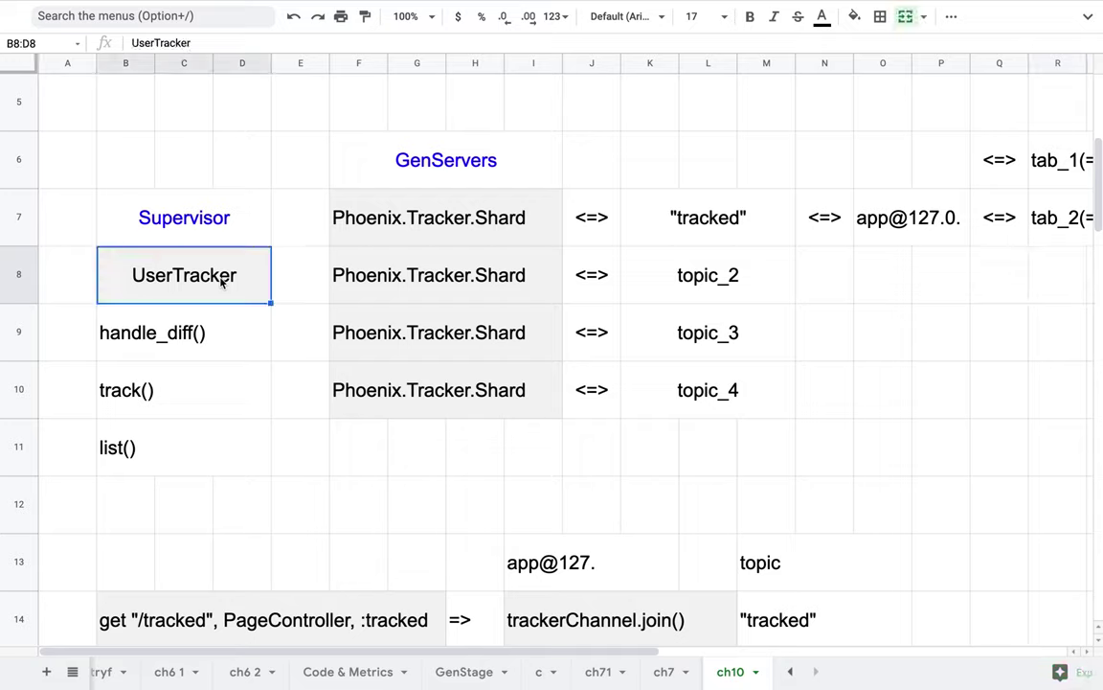
click(581, 219)
key(ctrl+c)
click(313, 232)
key(ctrl+v)
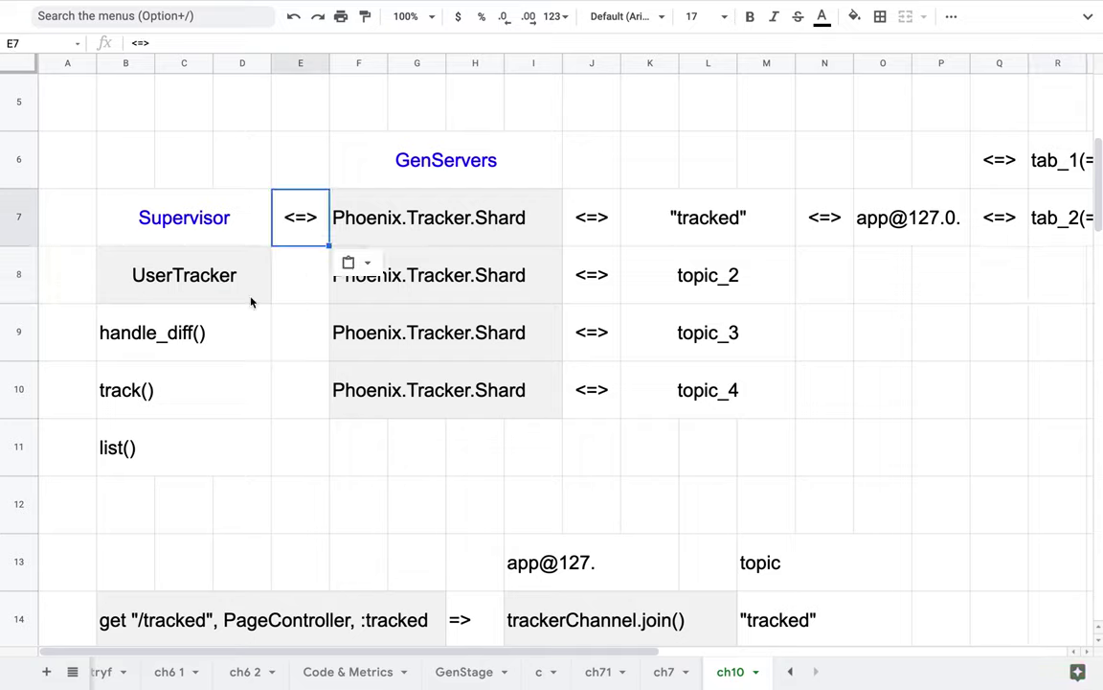
click(297, 291)
key(ctrl+v)
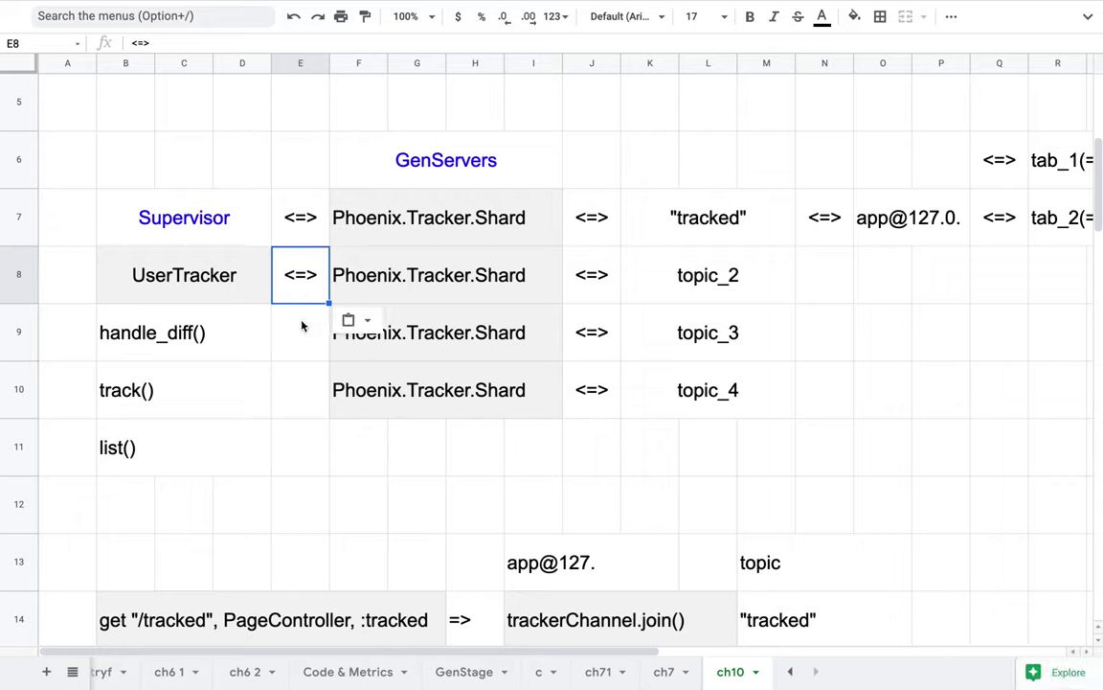
click(306, 330)
key(ctrl+v)
click(305, 383)
key(ctrl+v)
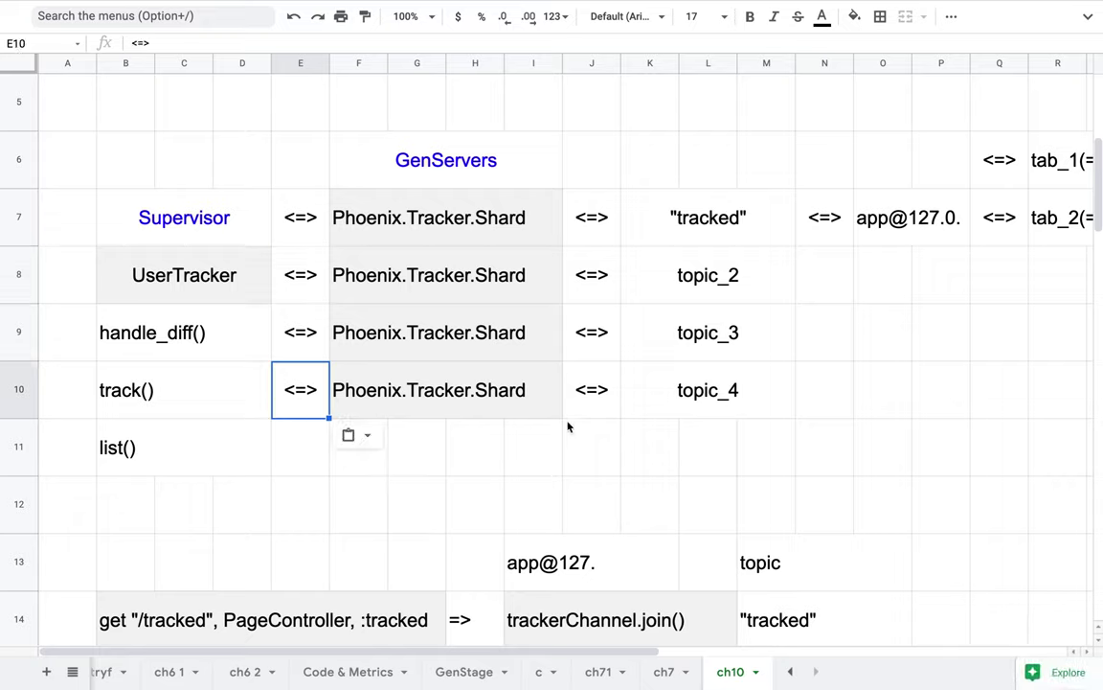
Set the text colour of E8:M10, the shard rows for topic_2 to topic_4, to medium grey
drag(305, 272, 756, 385)
click(821, 17)
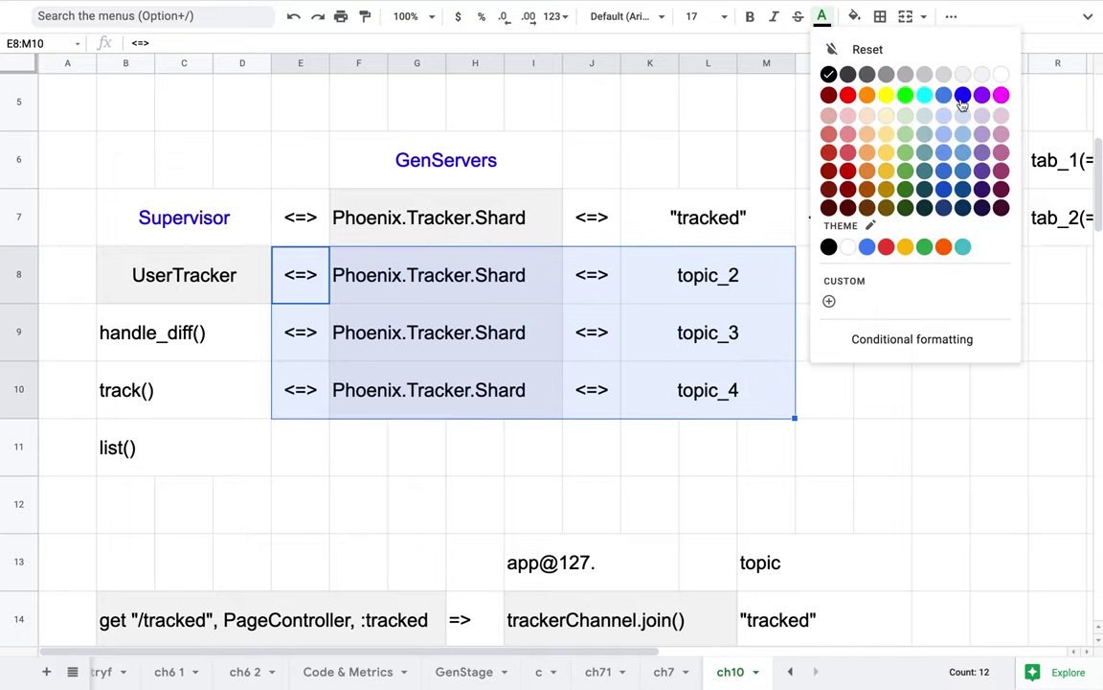
click(944, 75)
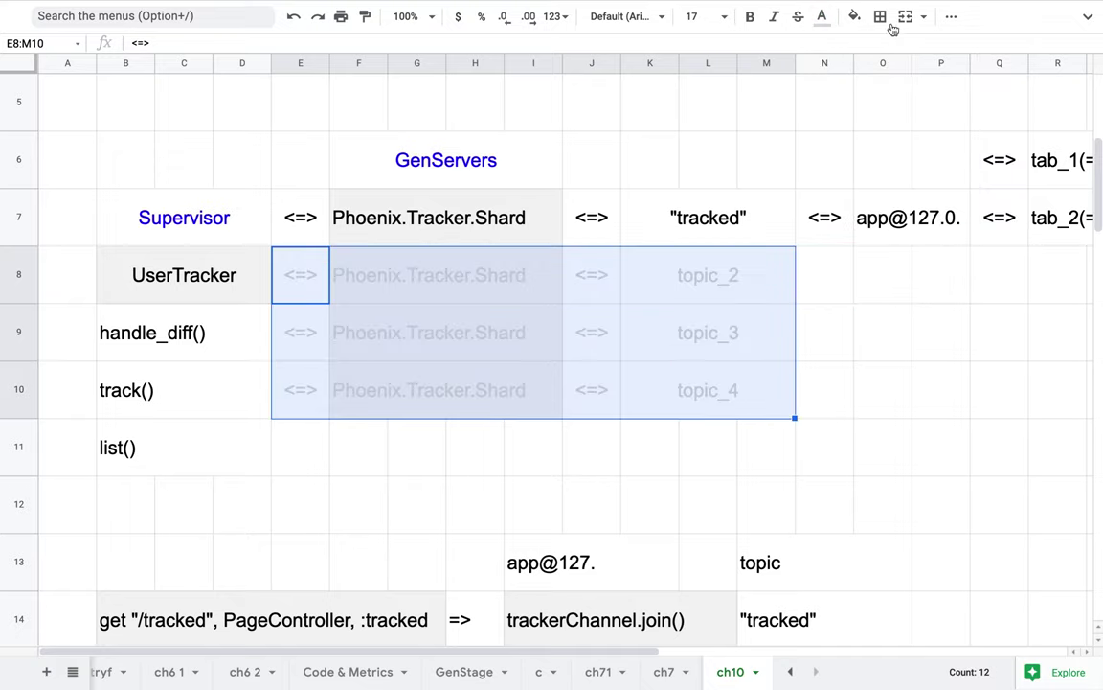
click(820, 17)
click(869, 75)
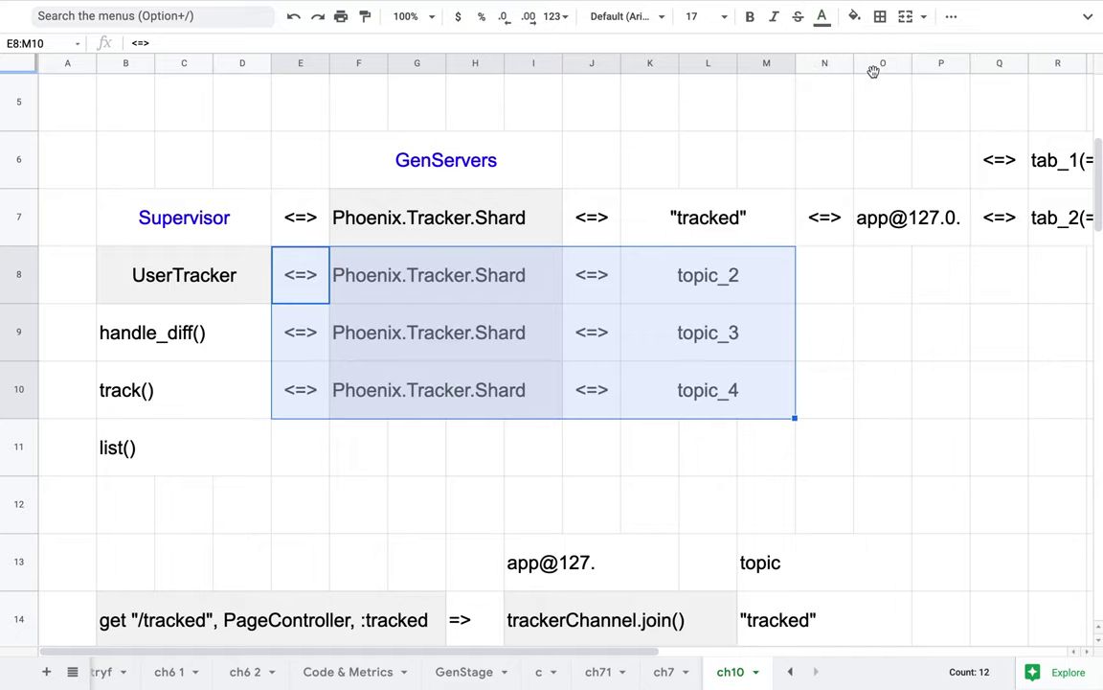
click(823, 17)
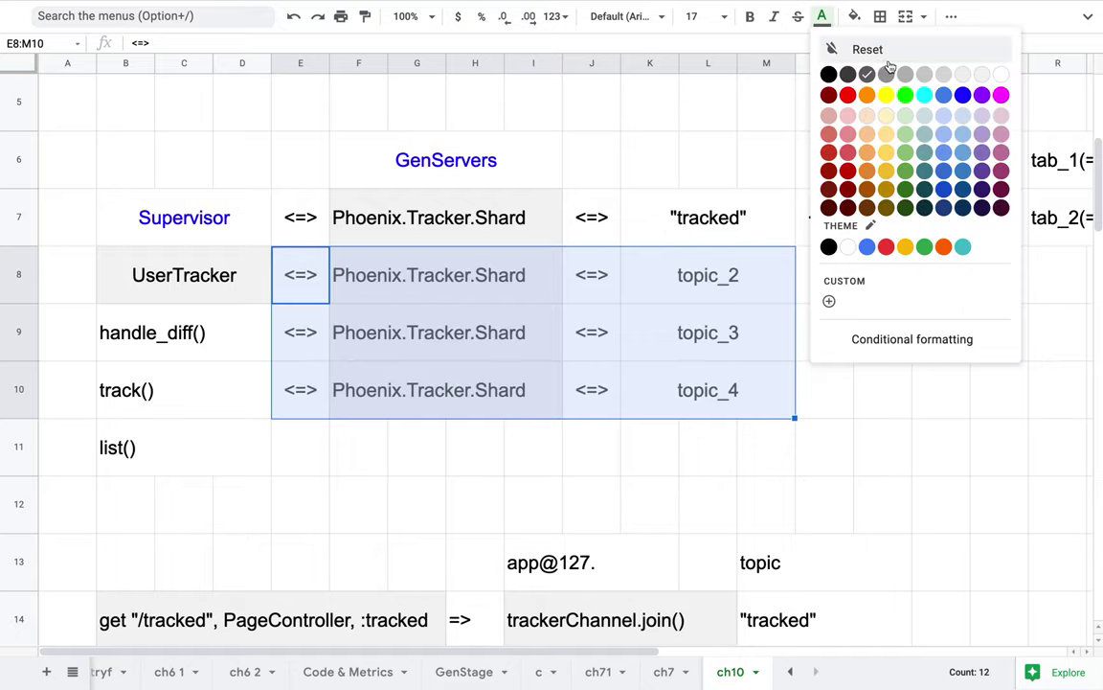
click(888, 74)
click(670, 428)
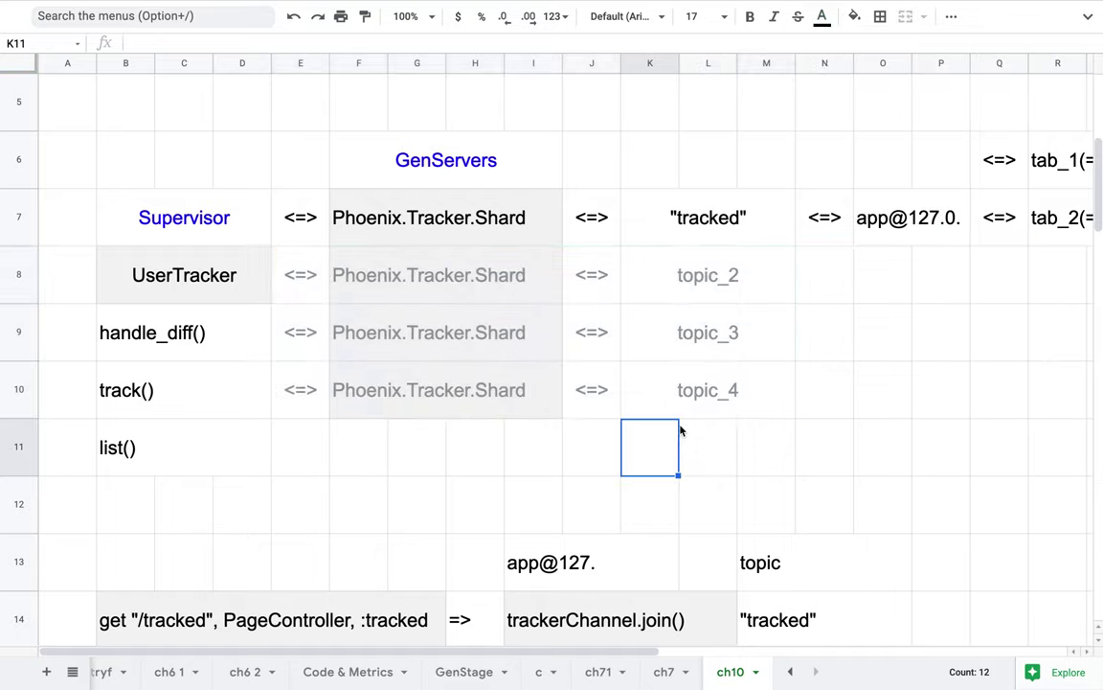
Merge cells K6:M6 above the "tracked" entry and enter the heading topic
drag(402, 219, 661, 230)
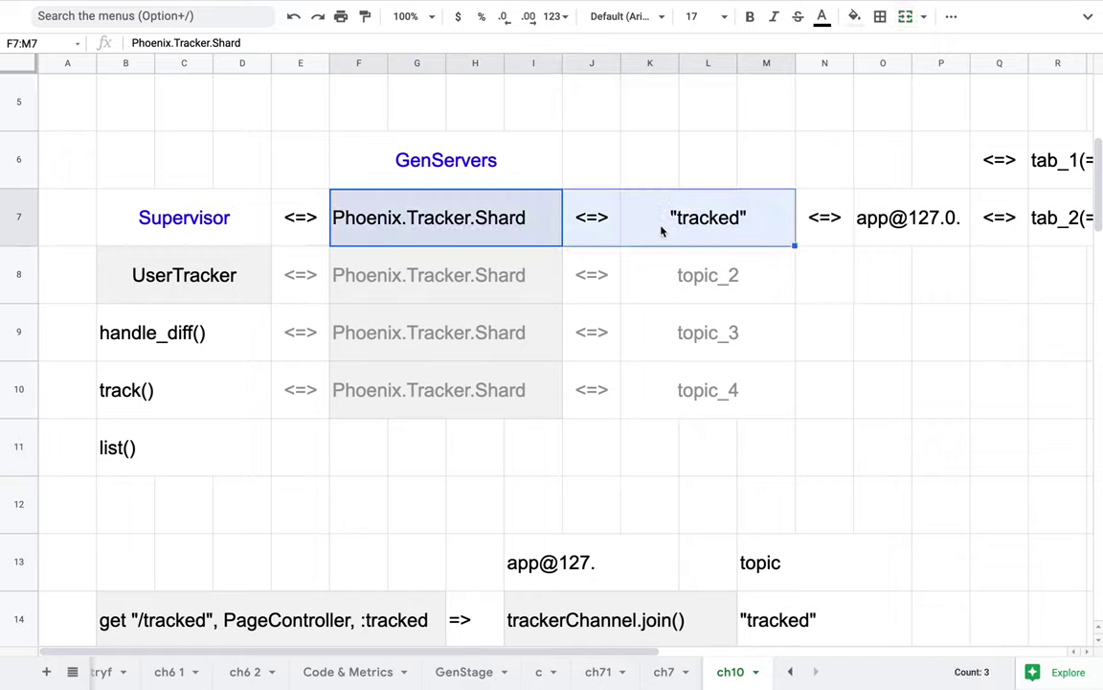
click(487, 228)
click(721, 222)
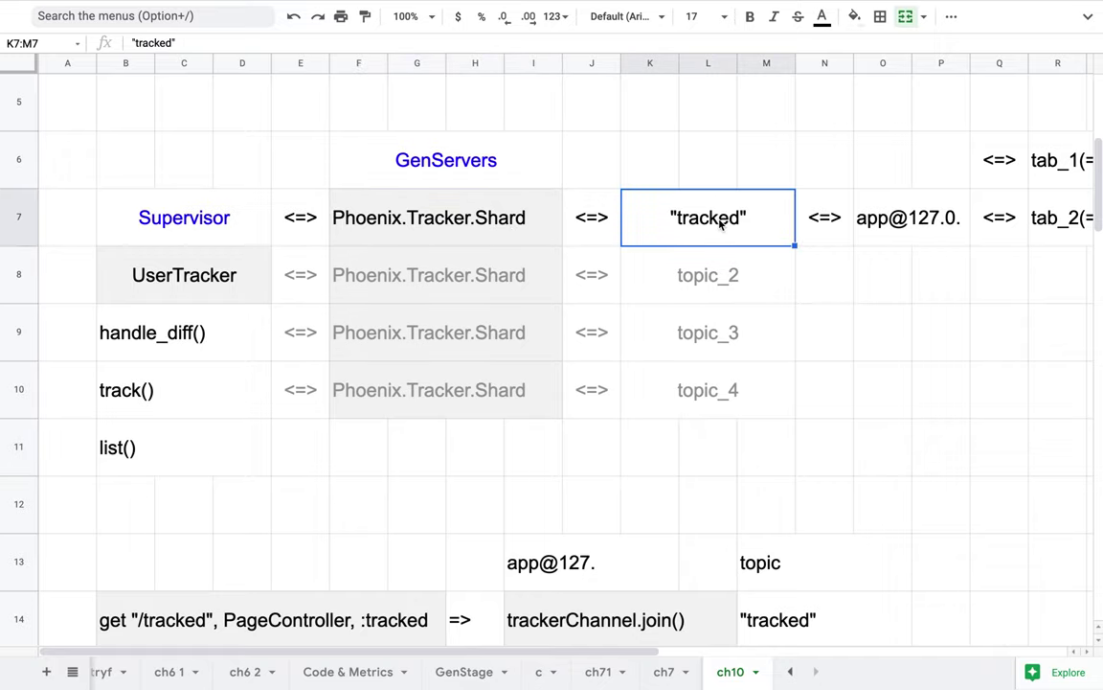
drag(666, 176, 767, 160)
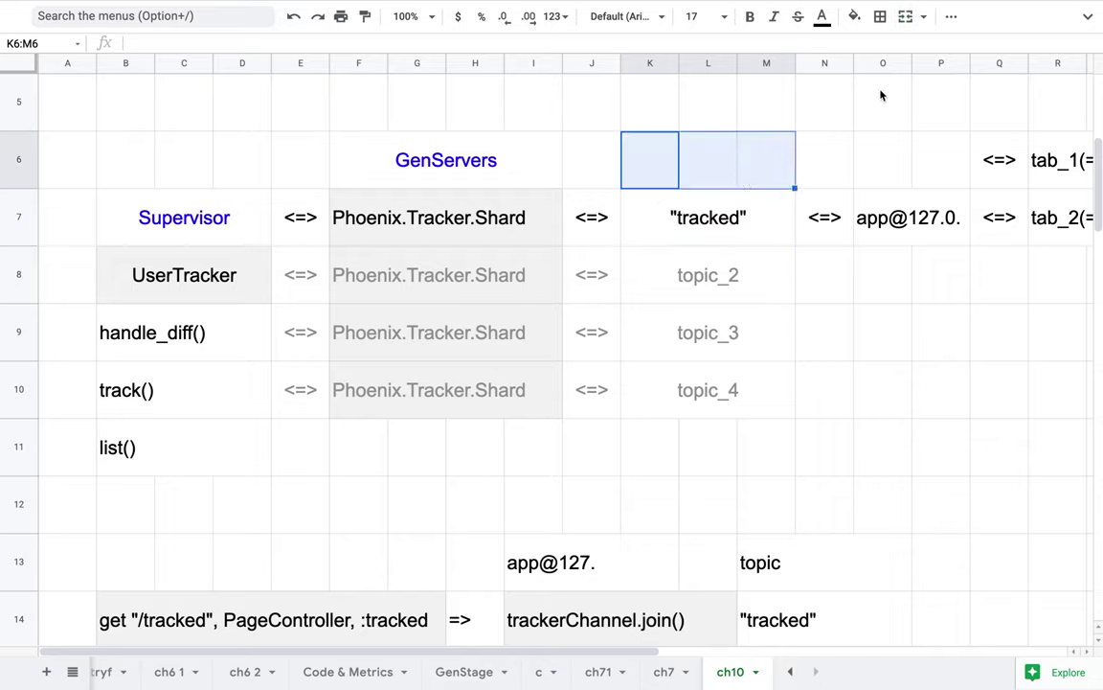
click(906, 17)
text(topic)
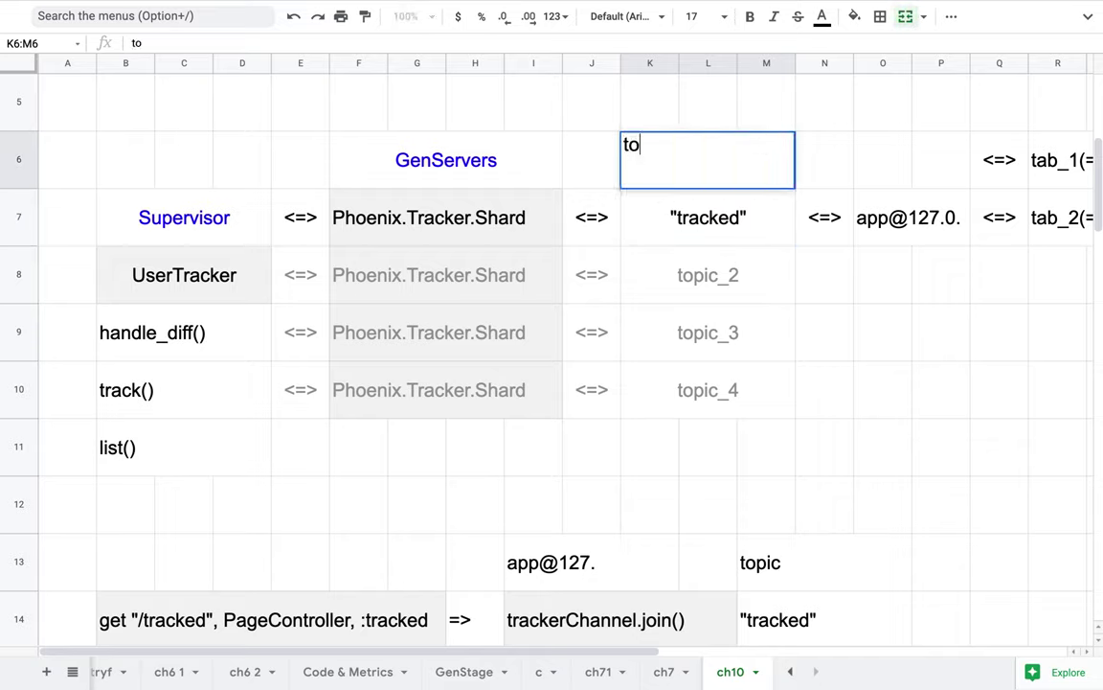
click(666, 219)
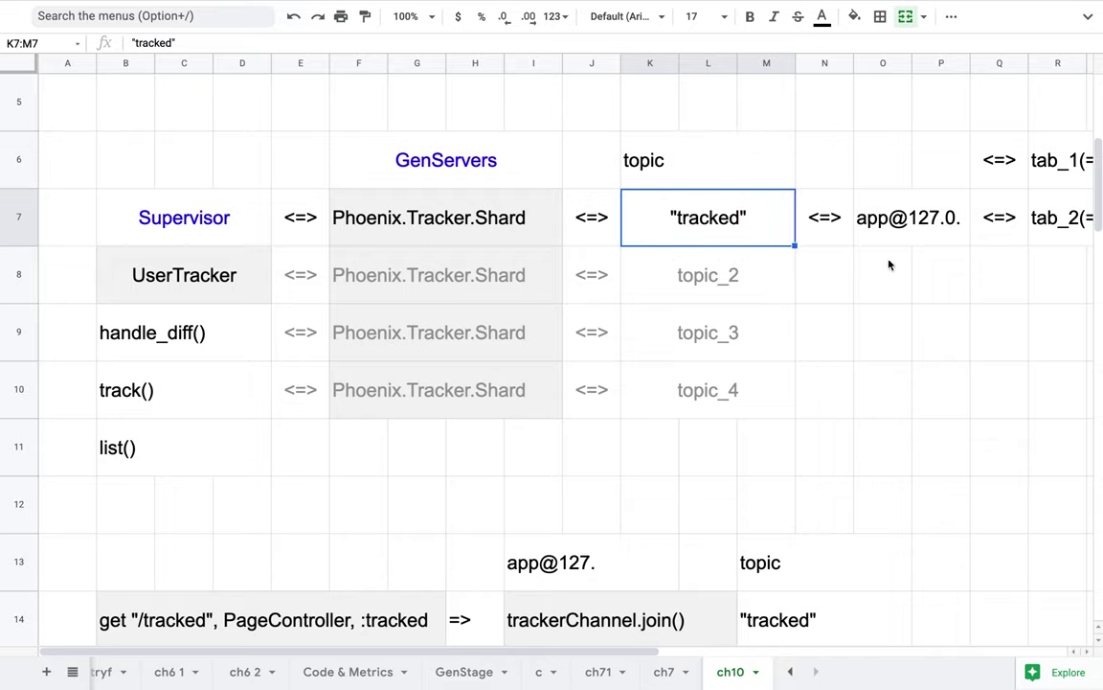
Merge cells R5:T5 above the tab_1 and tab_2 channel entries
scroll(889, 264, right, 1)
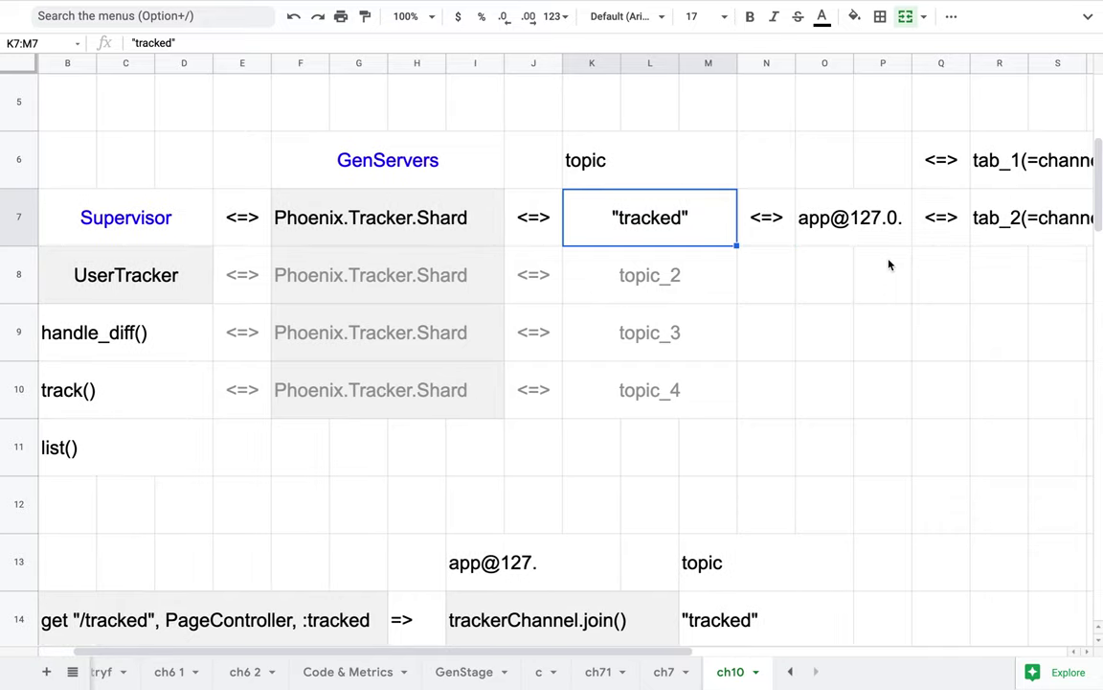
scroll(889, 265, right, 1)
click(810, 231)
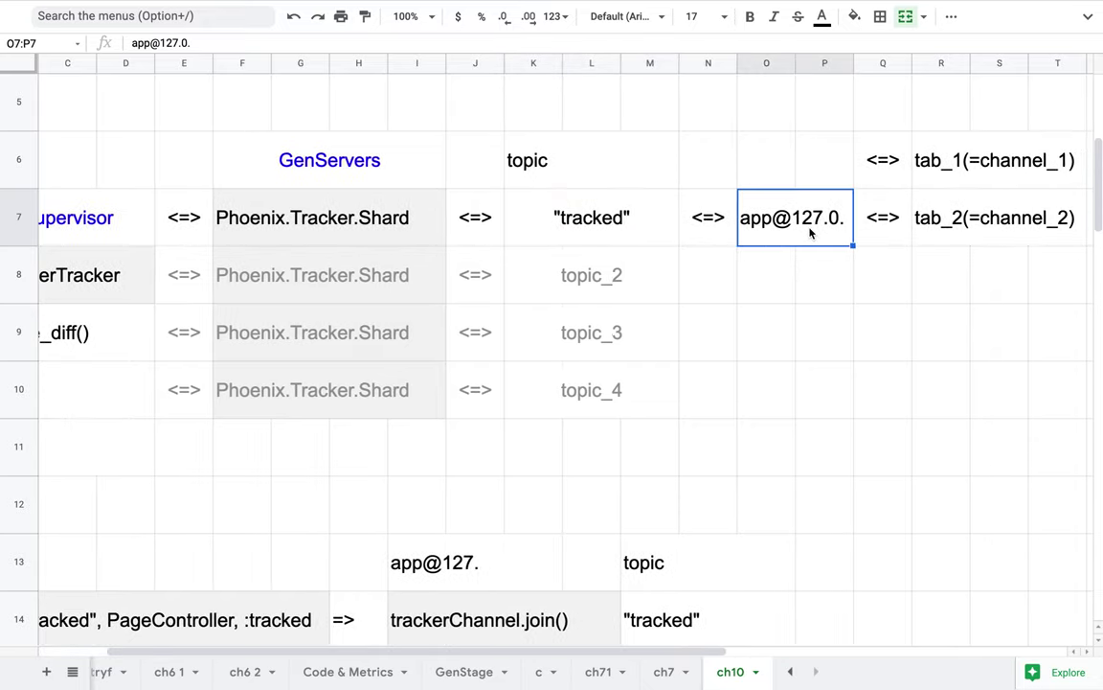
scroll(809, 232, right, 2)
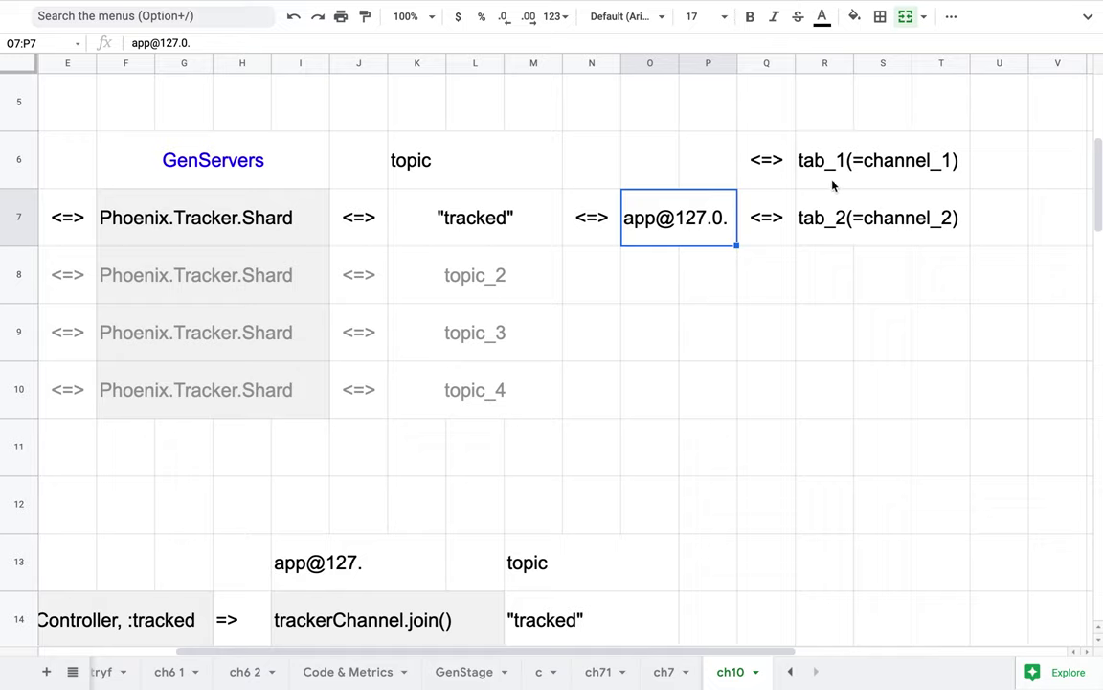
click(837, 177)
click(878, 225)
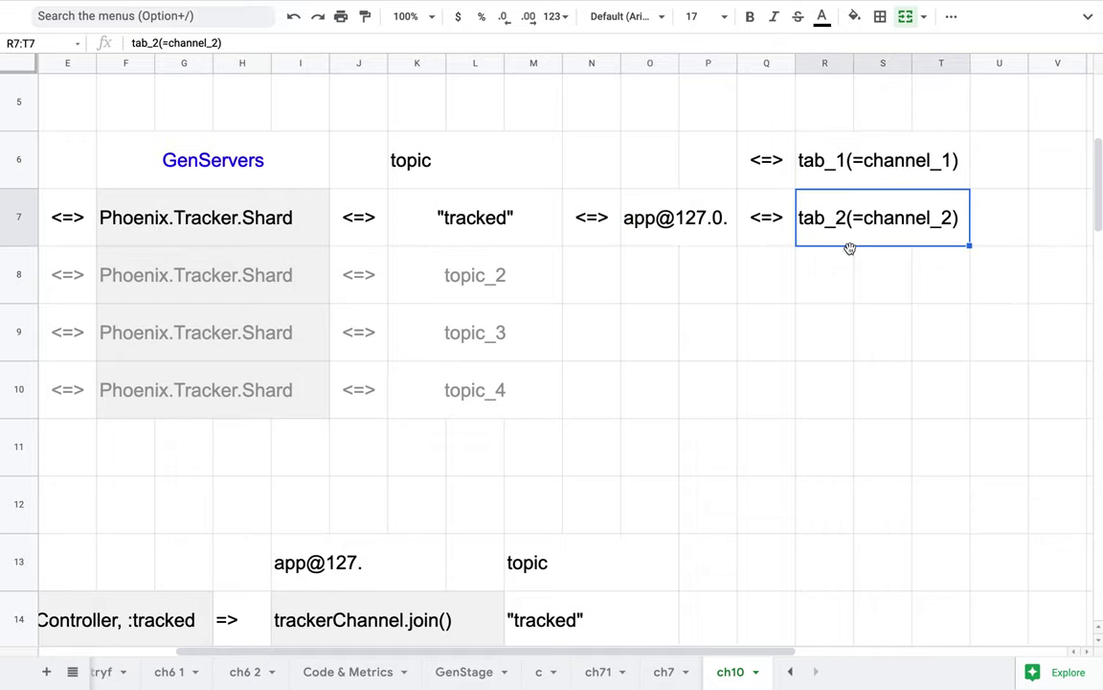
drag(823, 126, 958, 124)
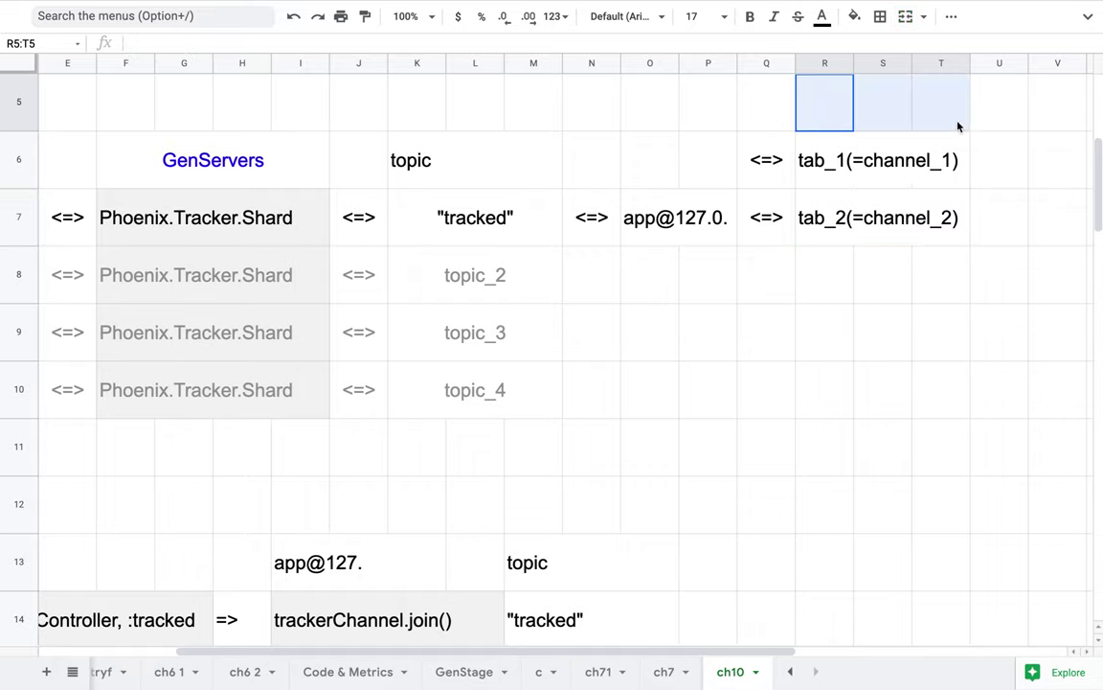
click(905, 16)
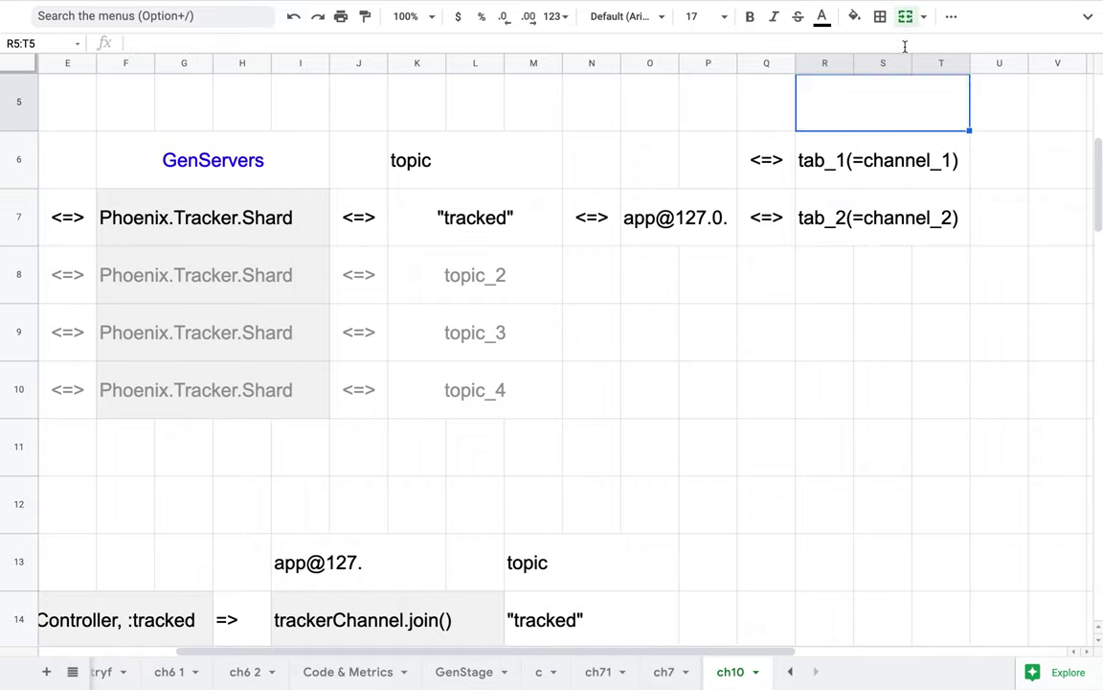
Enter track_channel.ex as the heading in the merged R5:T5 cell
double_click(889, 108)
text(tra)
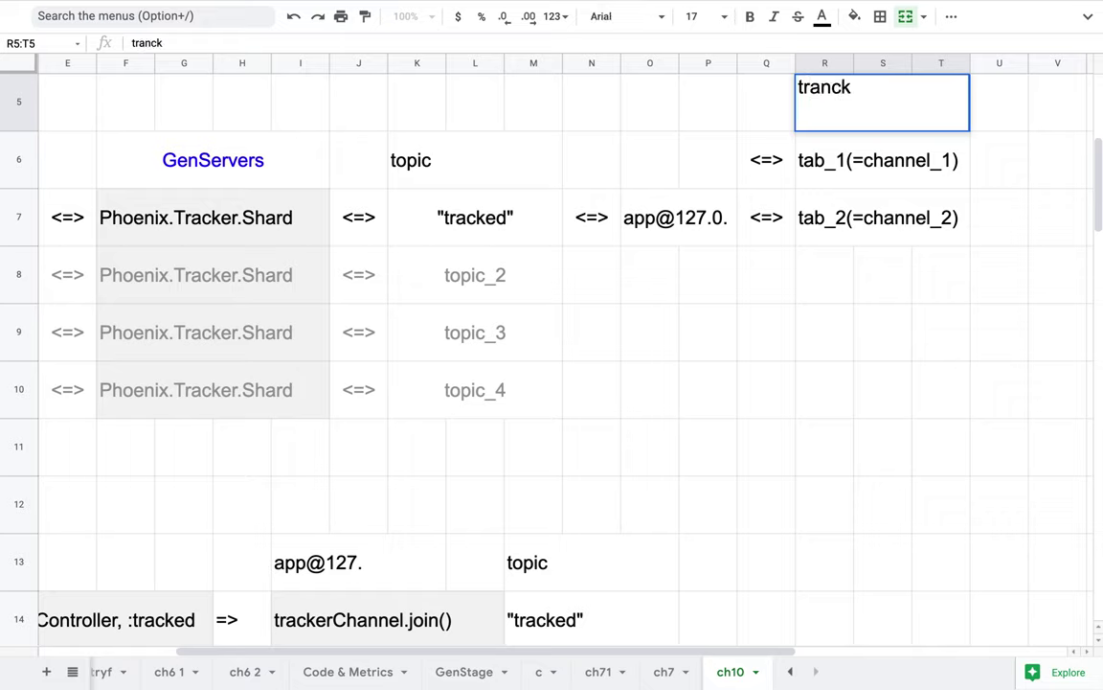
text(ck_Cha)
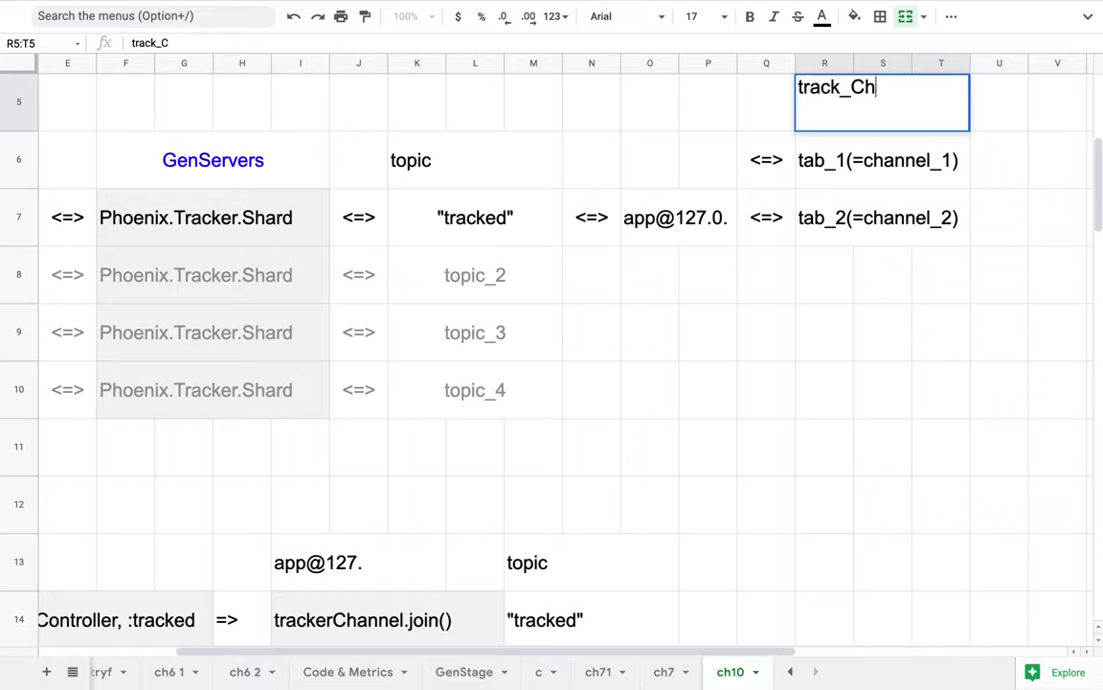
key(BackSpace)
key(BackSpace)
key(BackSpace)
text(channel.ex)
click(824, 402)
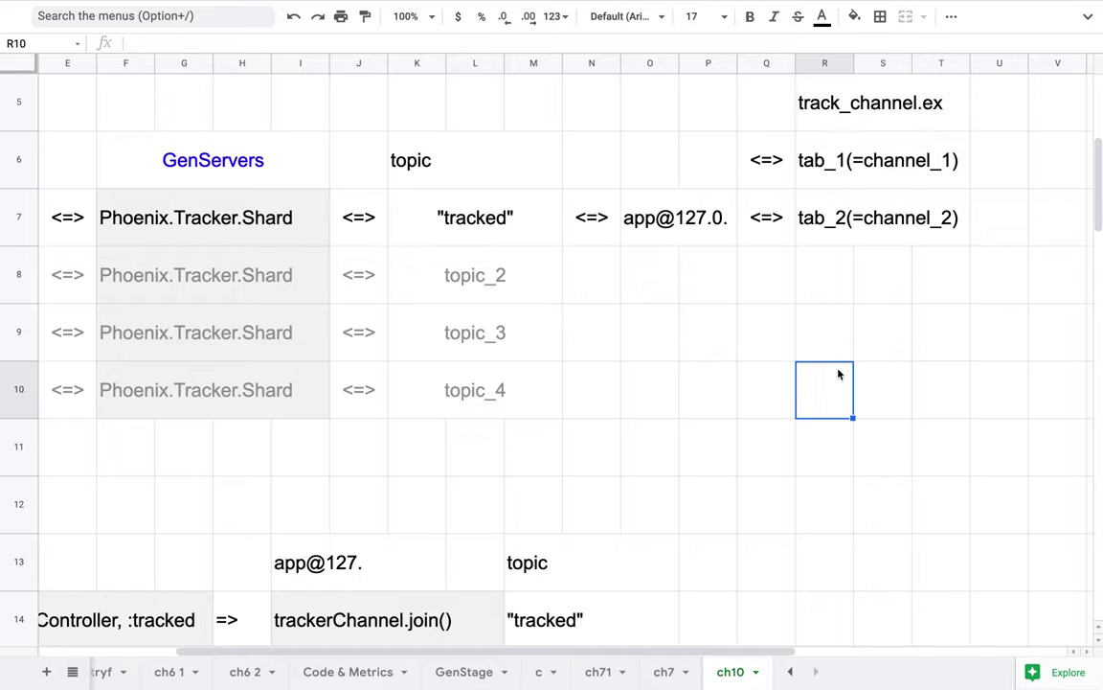
click(876, 123)
click(867, 185)
drag(867, 185, 867, 197)
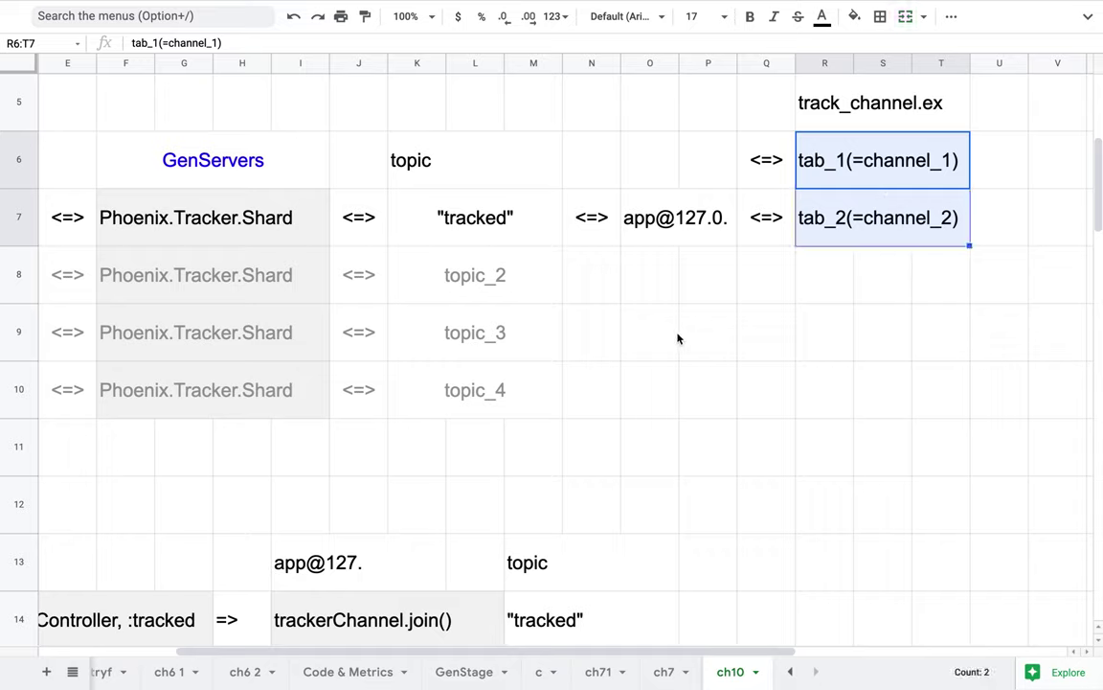
click(680, 238)
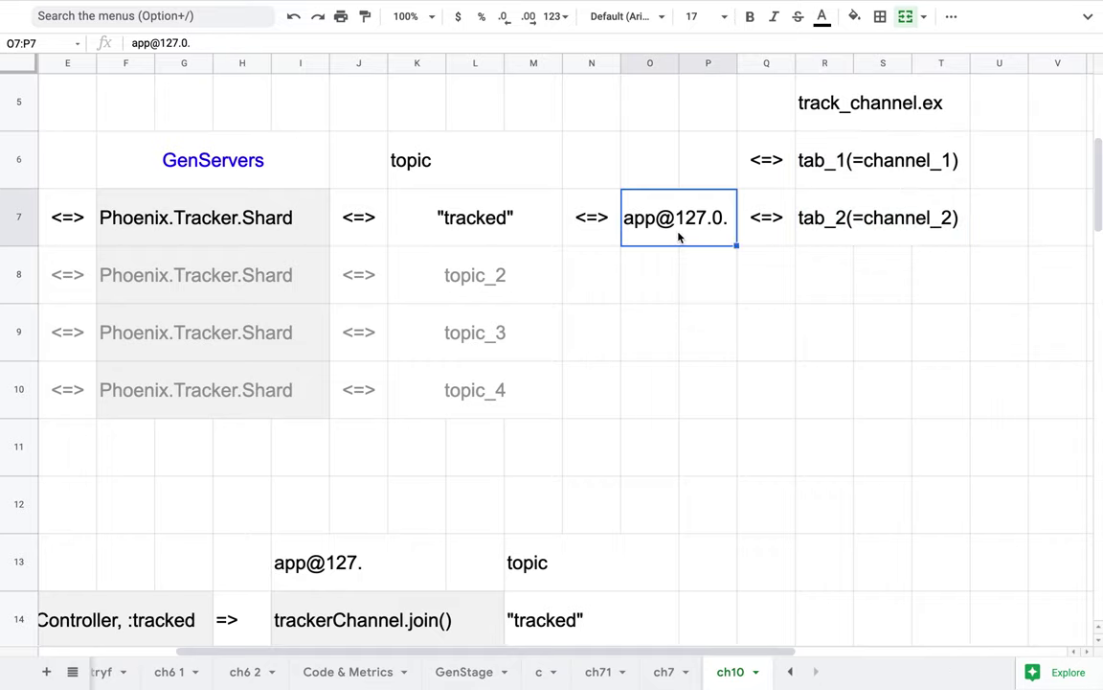
click(658, 331)
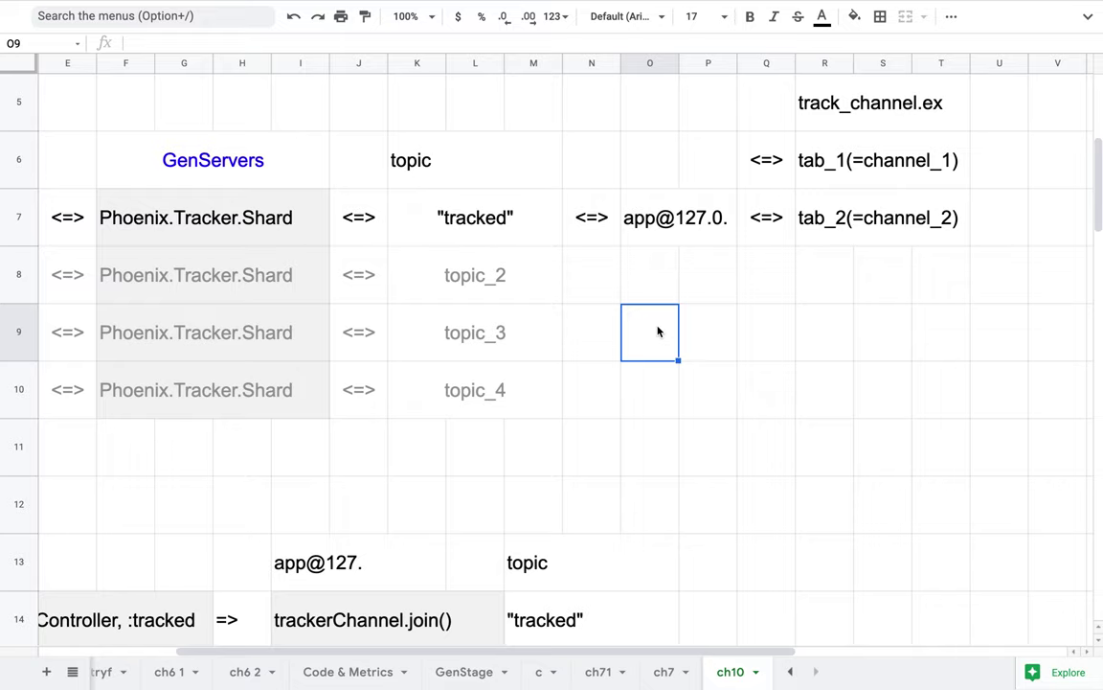
text(backend@12)
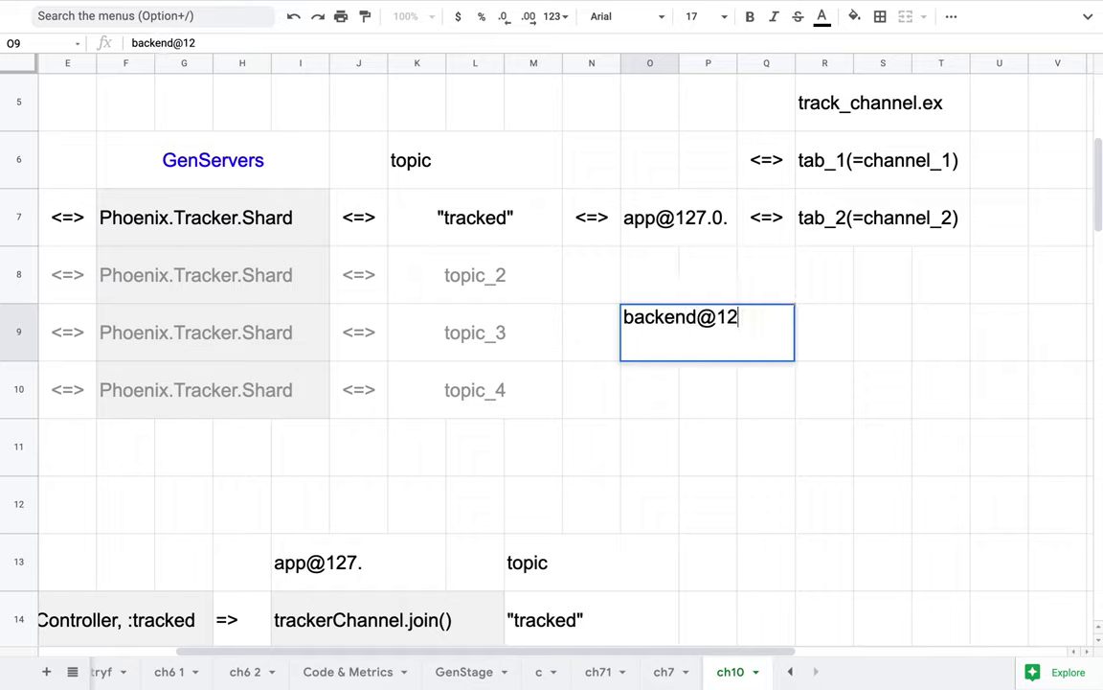
text(7..)
click(861, 414)
click(732, 355)
Compare the app and backend node cells and read the numbered notes in B2 beneath the sheet title
click(653, 236)
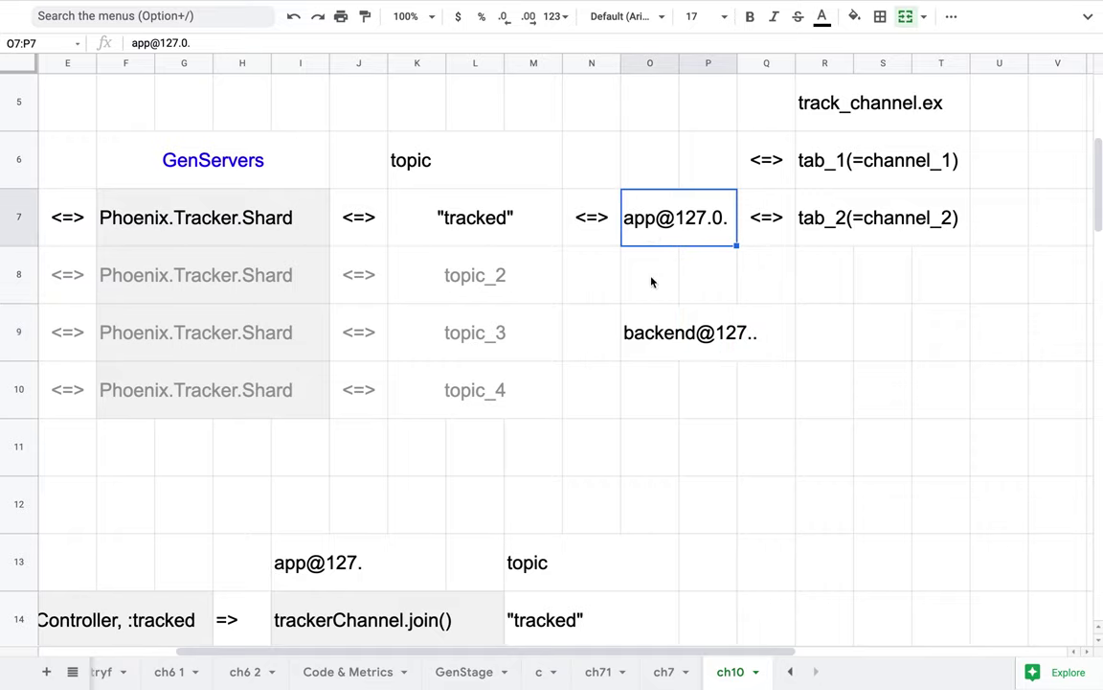
super+click(646, 345)
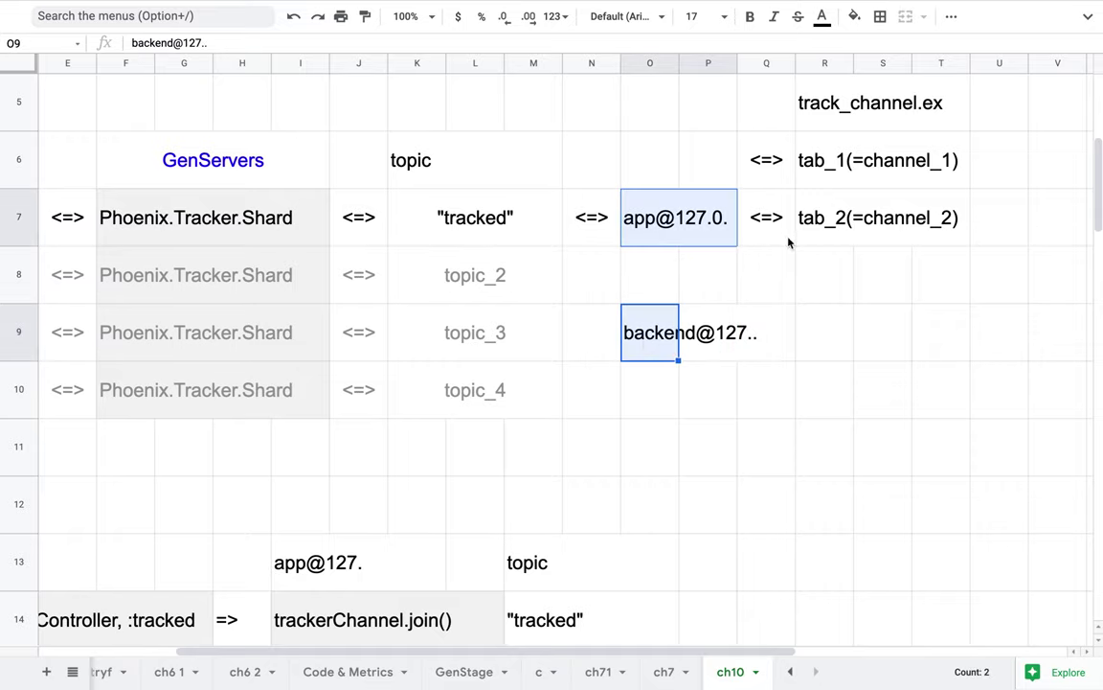
click(680, 230)
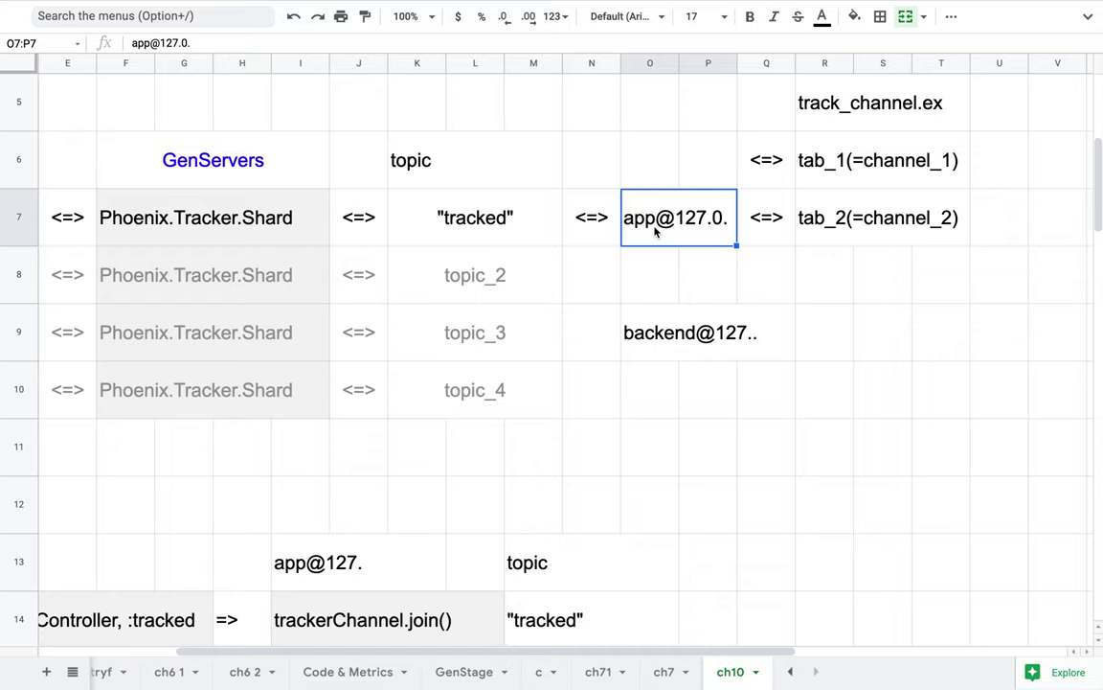
scroll(655, 230, up, 4)
scroll(656, 230, left, 2)
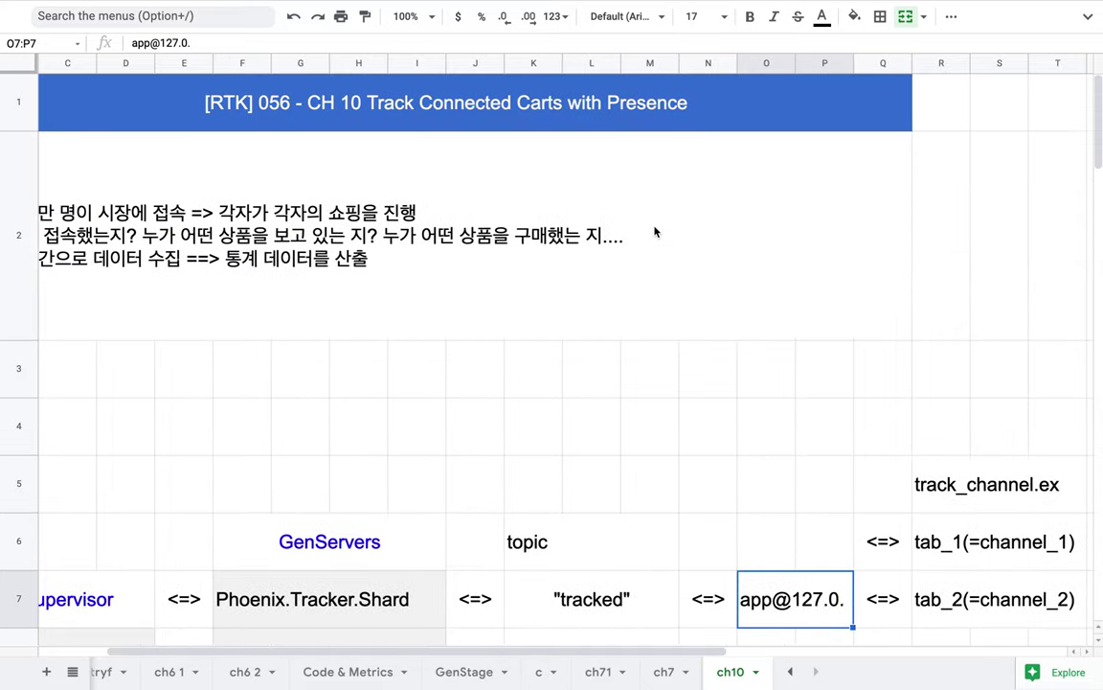
scroll(308, 230, left, 2)
click(254, 208)
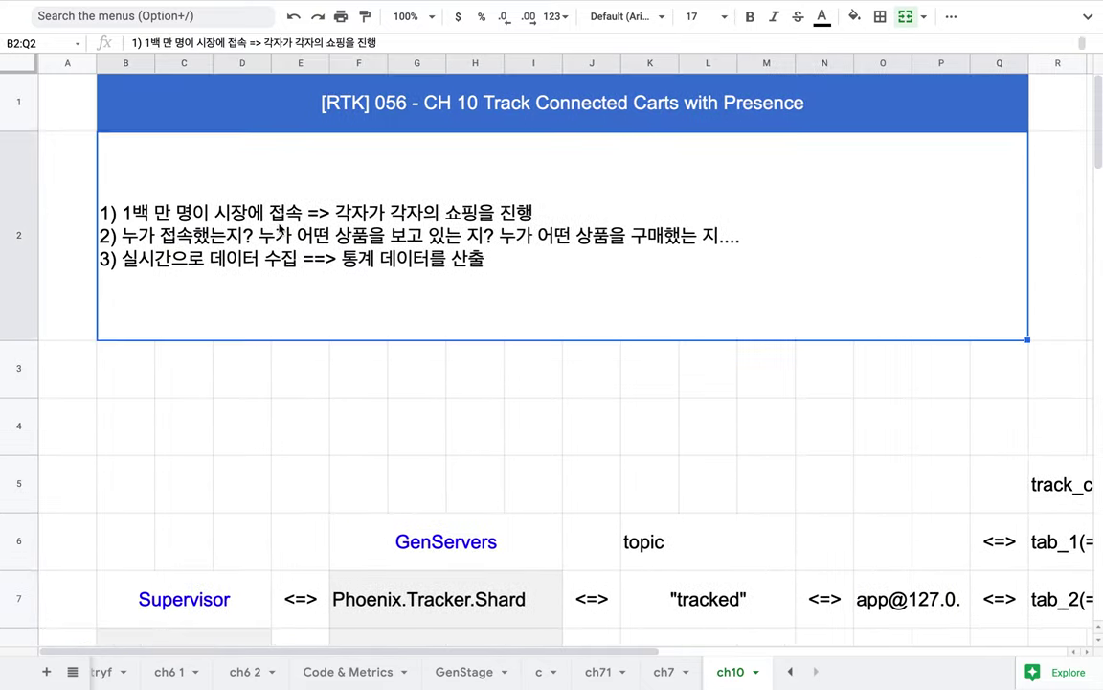
key(Return)
drag(288, 144, 398, 154)
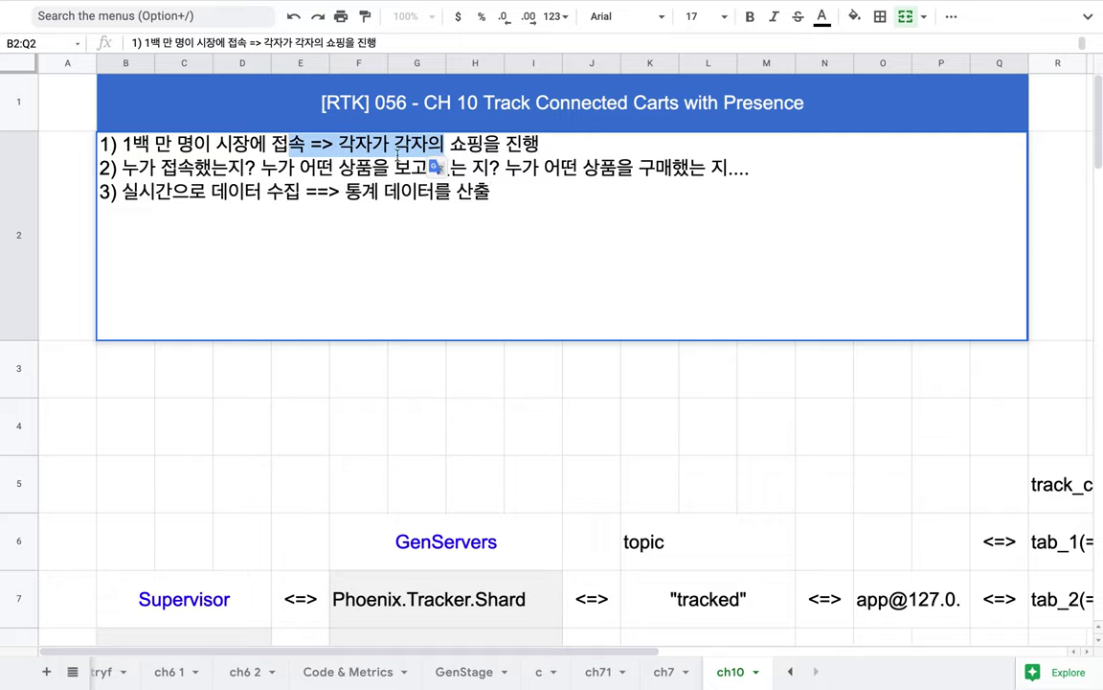
double_click(357, 167)
drag(513, 190, 216, 135)
click(486, 392)
scroll(485, 393, right, 5)
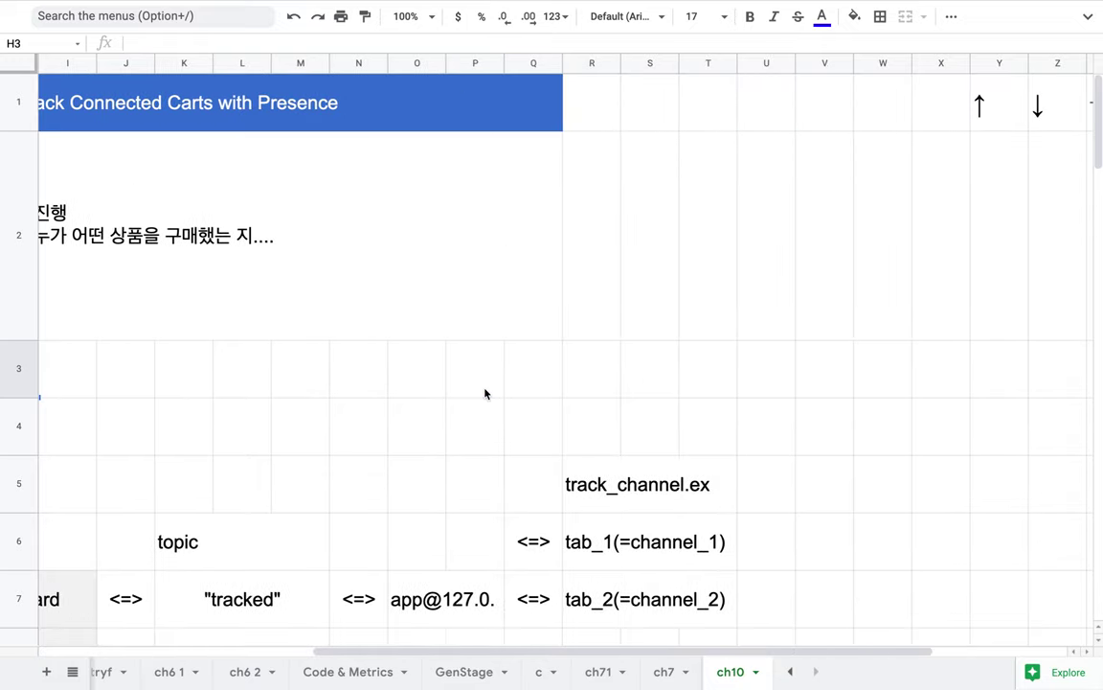
scroll(484, 393, down, 3)
click(470, 341)
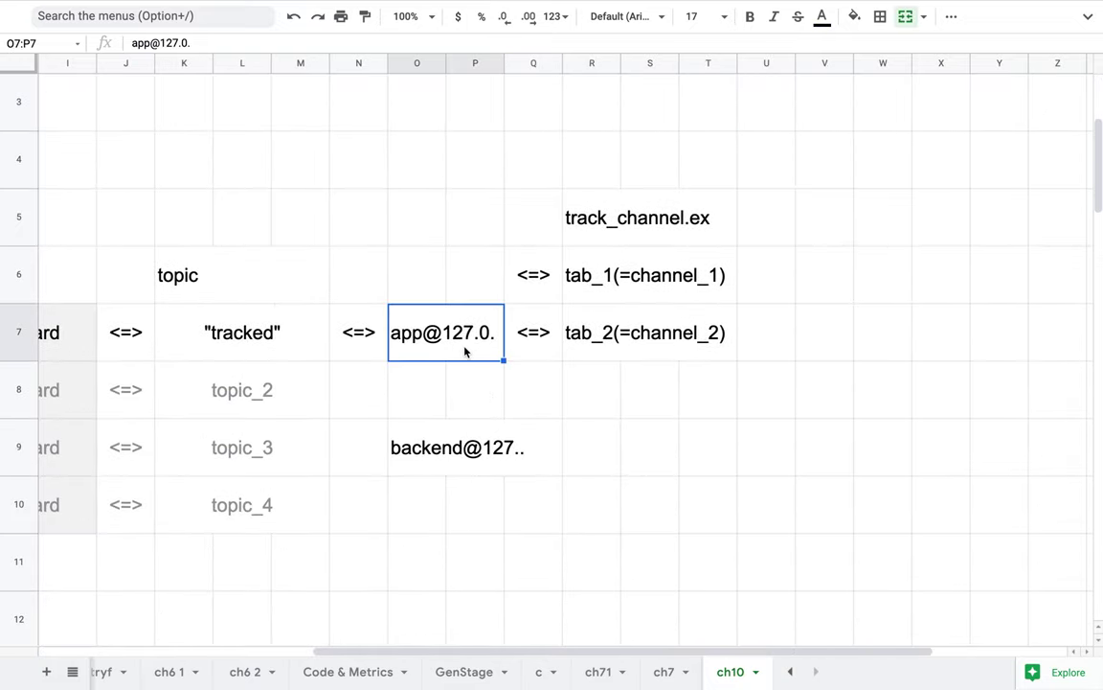
super+click(463, 431)
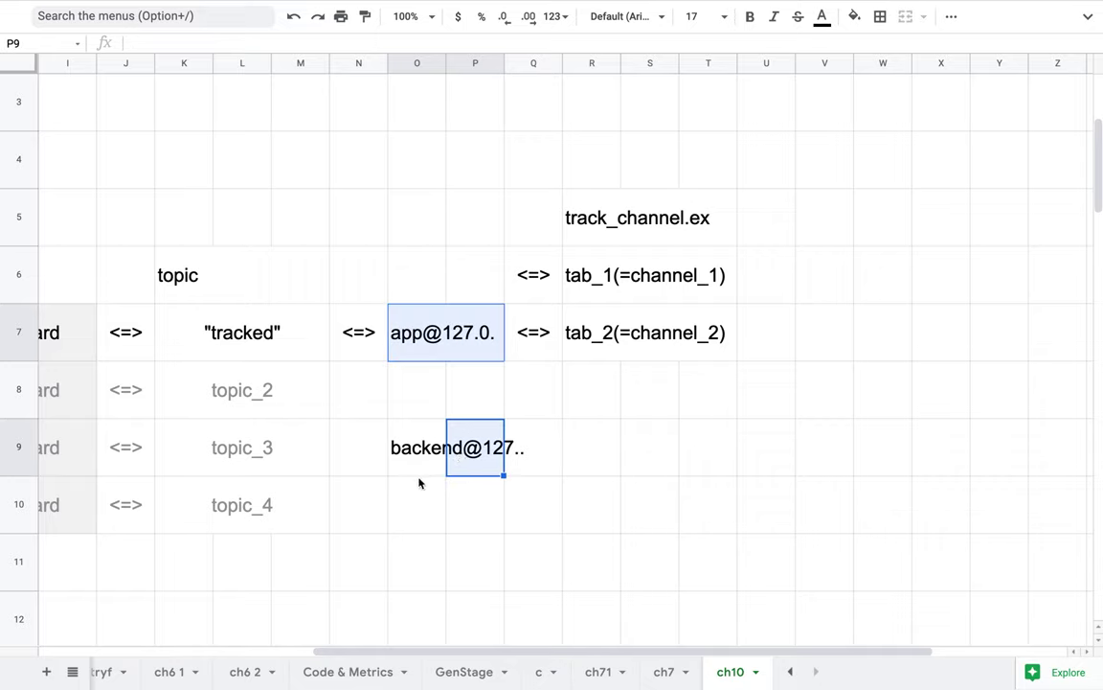
shift+click(422, 462)
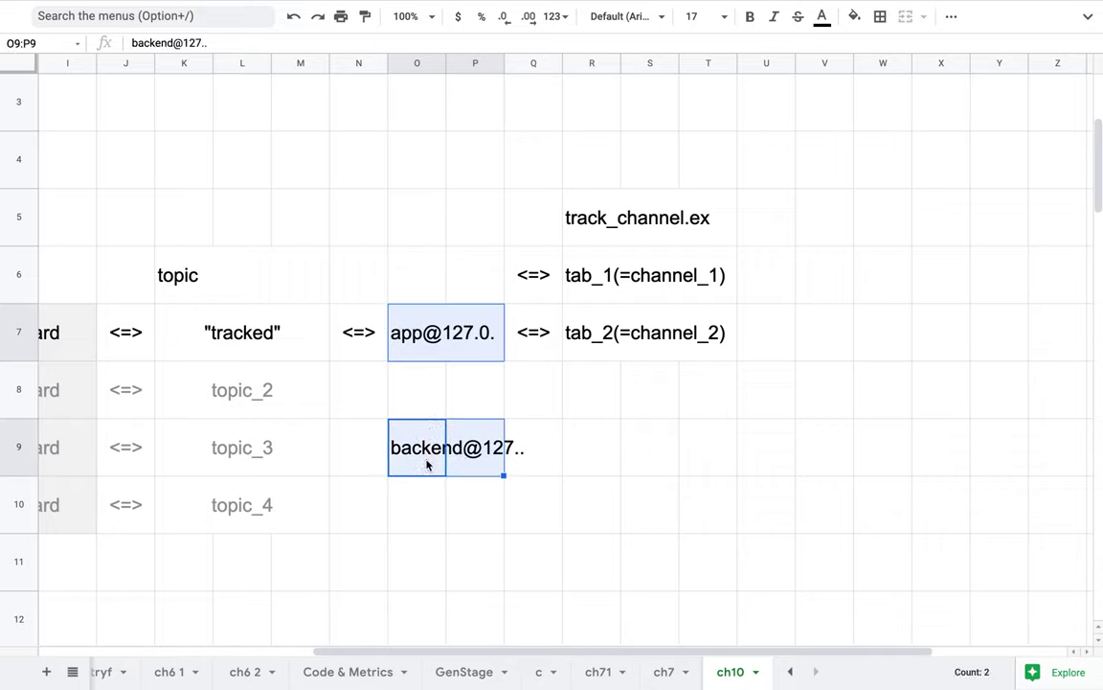
click(424, 352)
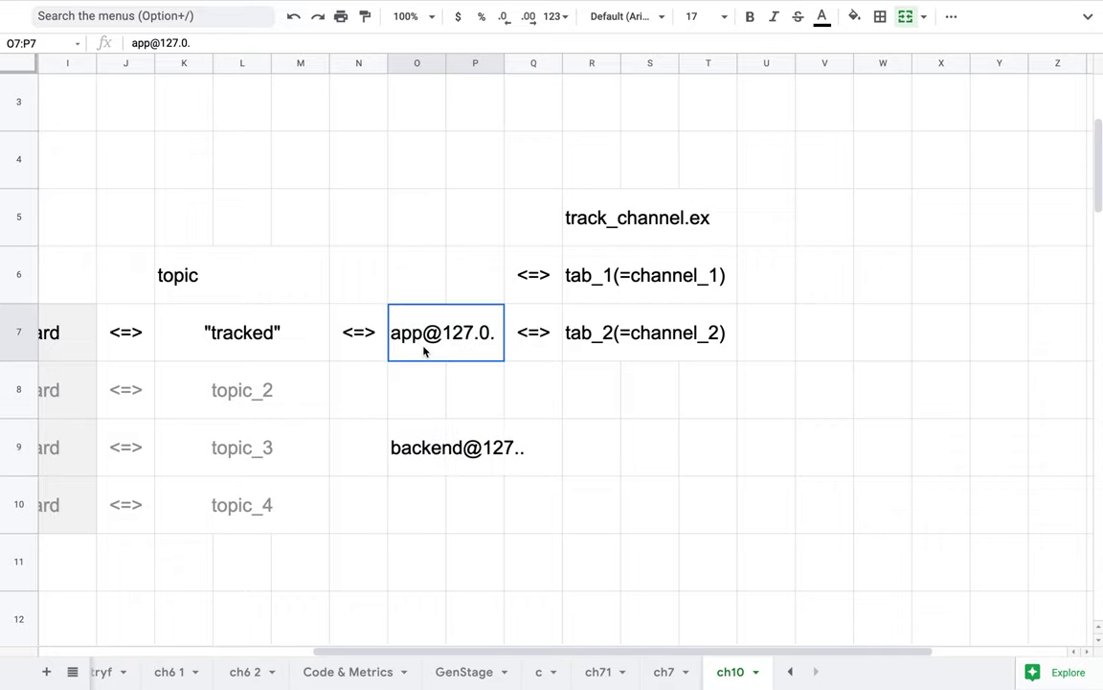
drag(426, 214, 652, 342)
click(412, 462)
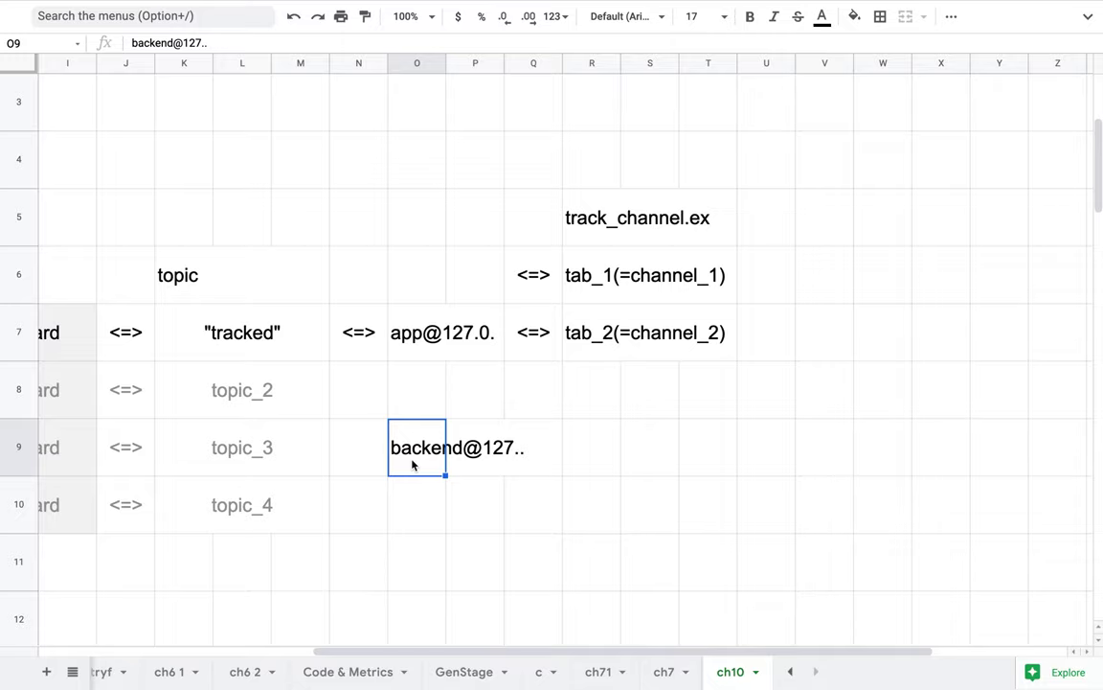
Switch to the real-time-phoenix PDF and review "Phoenix Tracker Versus Presence" and the preceding two-server UserTracker.list example
key(ctrl+Right)
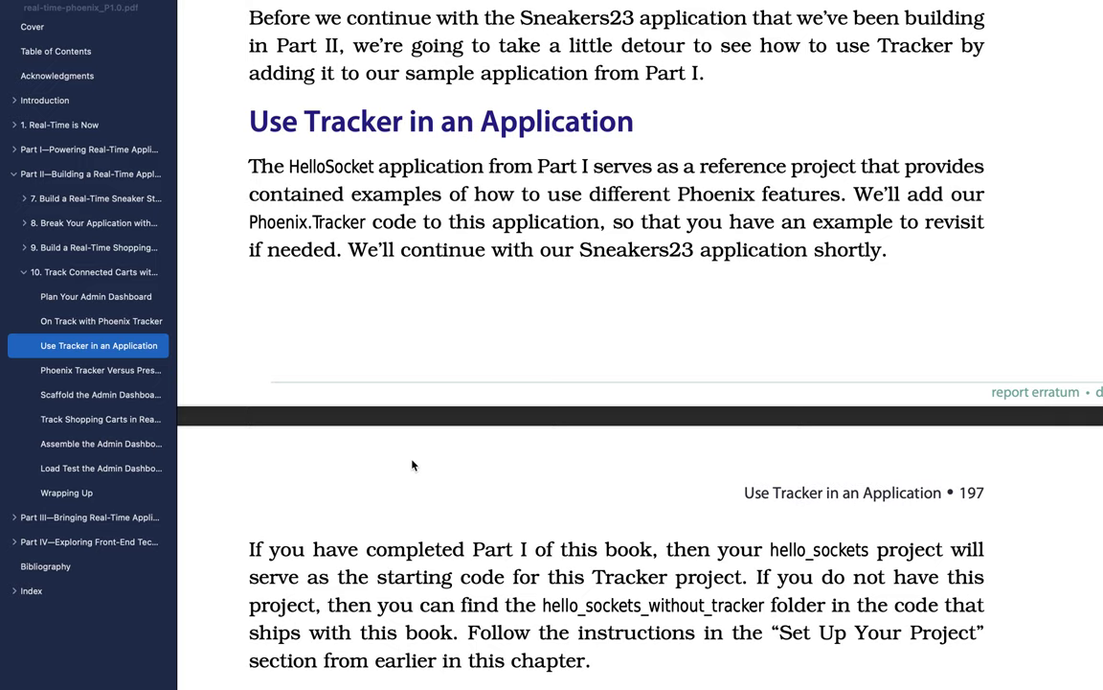
scroll(413, 465, down, 5)
click(117, 373)
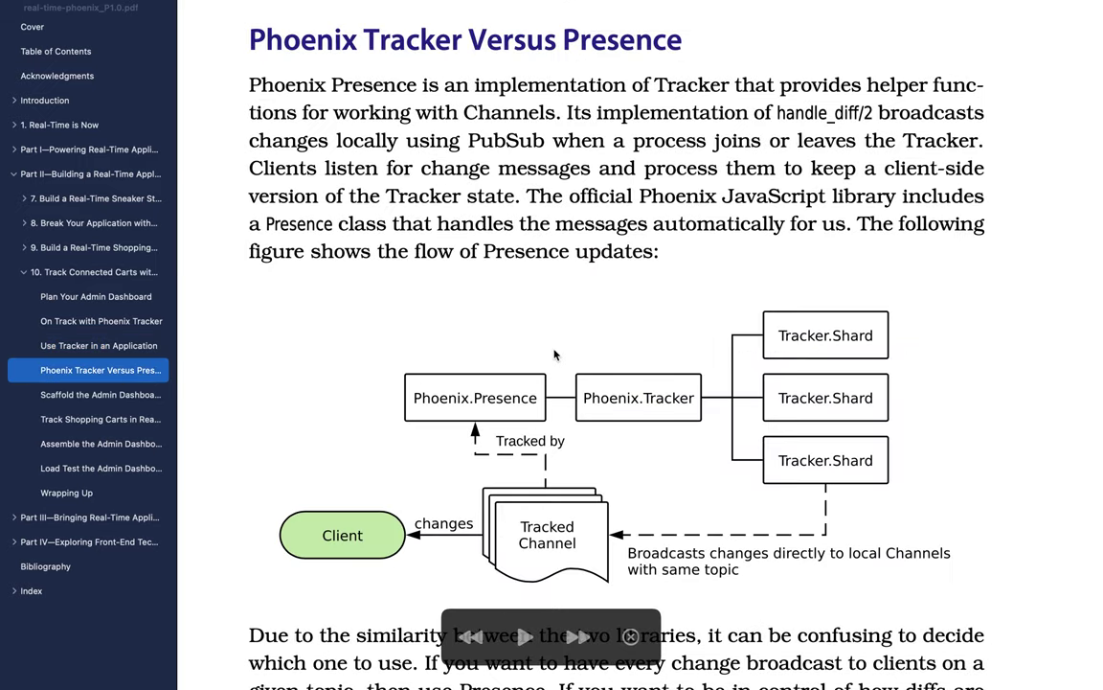
scroll(553, 355, down, 4)
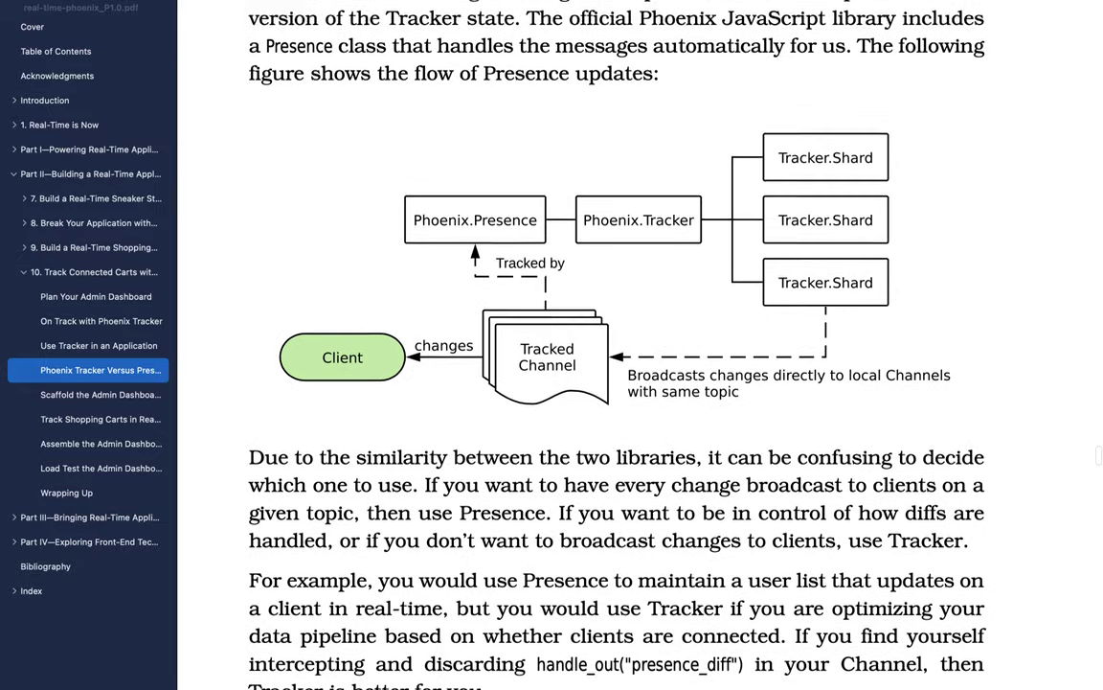
scroll(585, 345, up, 20)
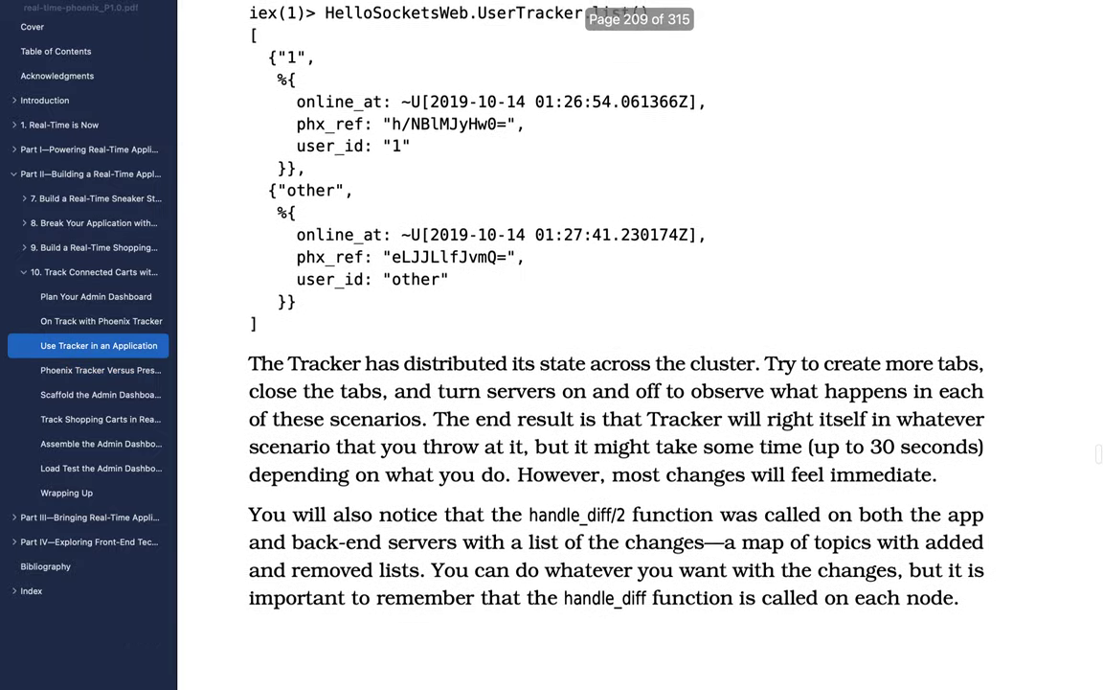
scroll(613, 345, up, 8)
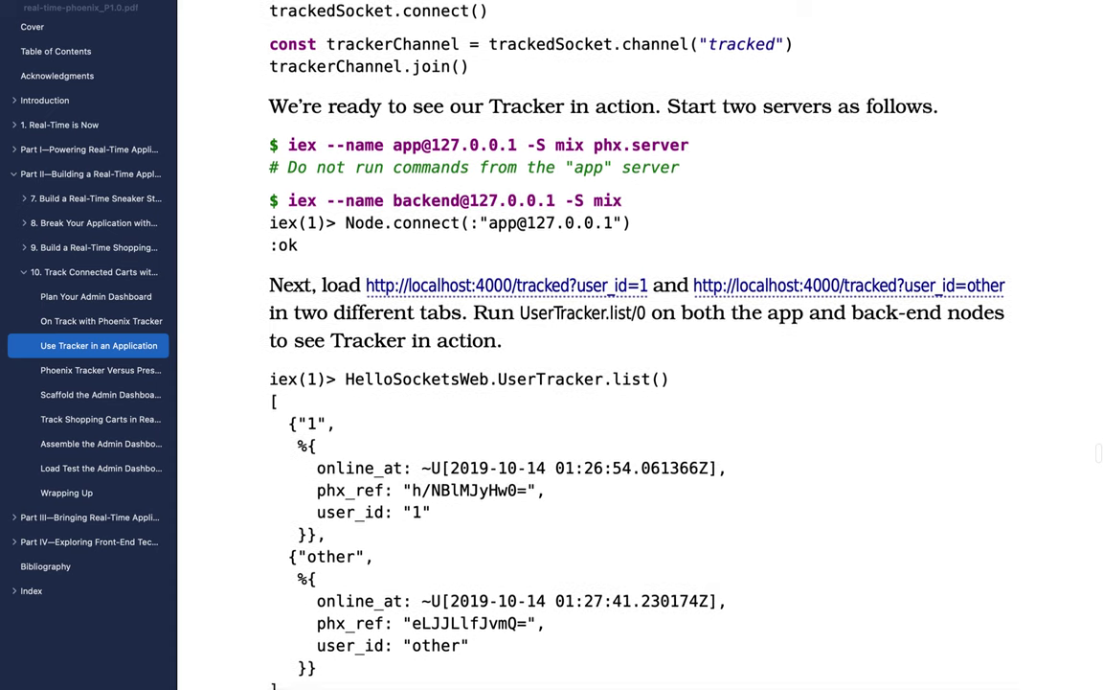
Review the commands in the book for starting the app and backend servers and connecting the two nodes
scroll(690, 154, up, 1)
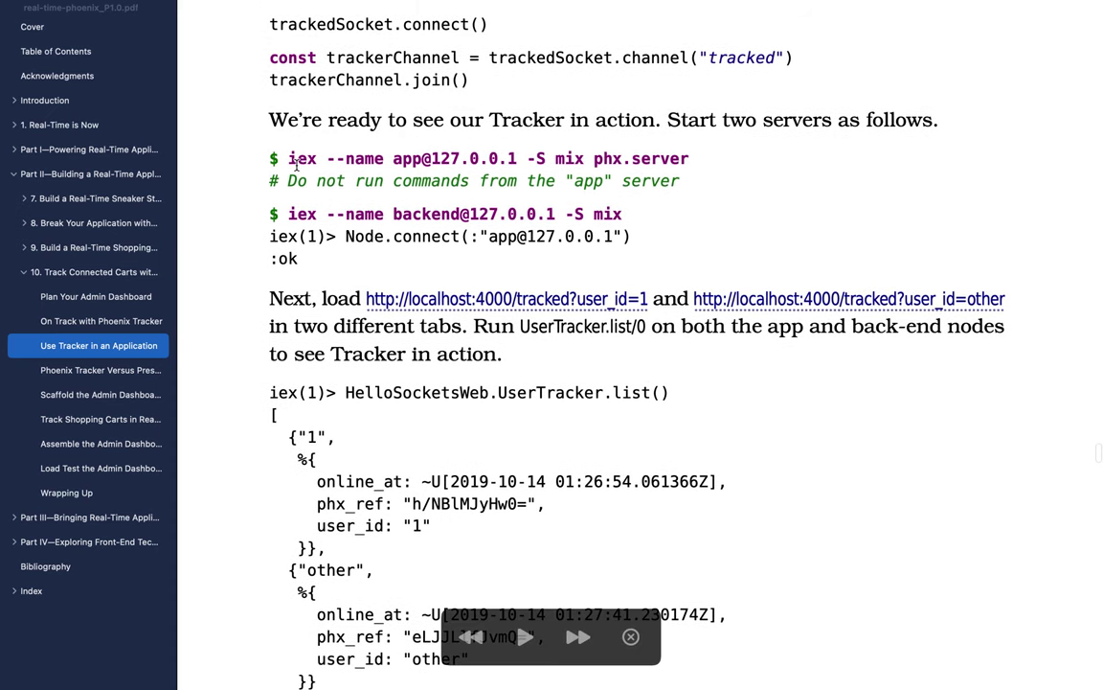
drag(290, 159, 707, 158)
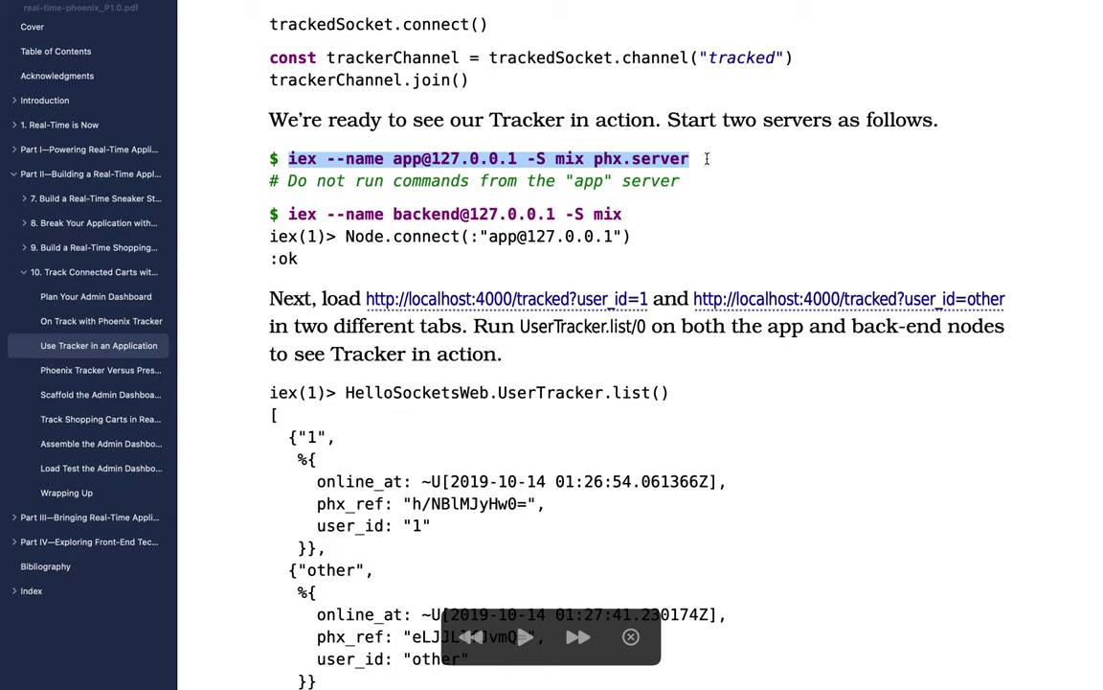
drag(288, 215, 632, 224)
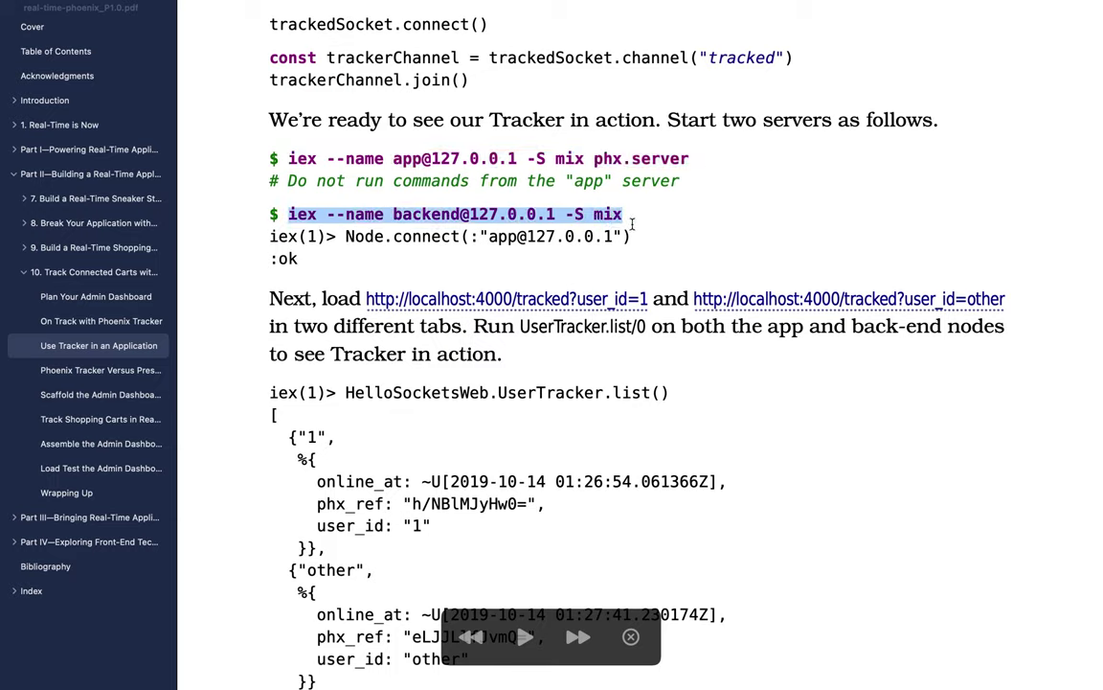
drag(346, 238, 634, 241)
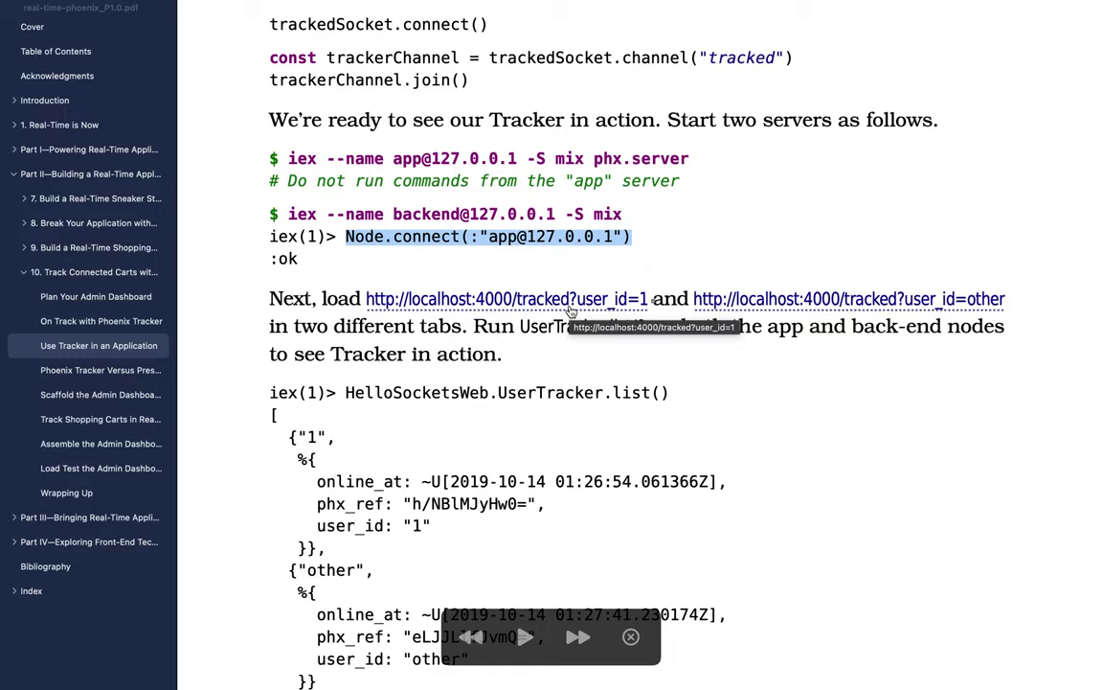
Switch to Visual Studio Code and open the hello_sockets terminal, split into two panes
key(ctrl+Right)
key(ctrl+Left)
key(ctrl+Right)
key(ctrl+Right)
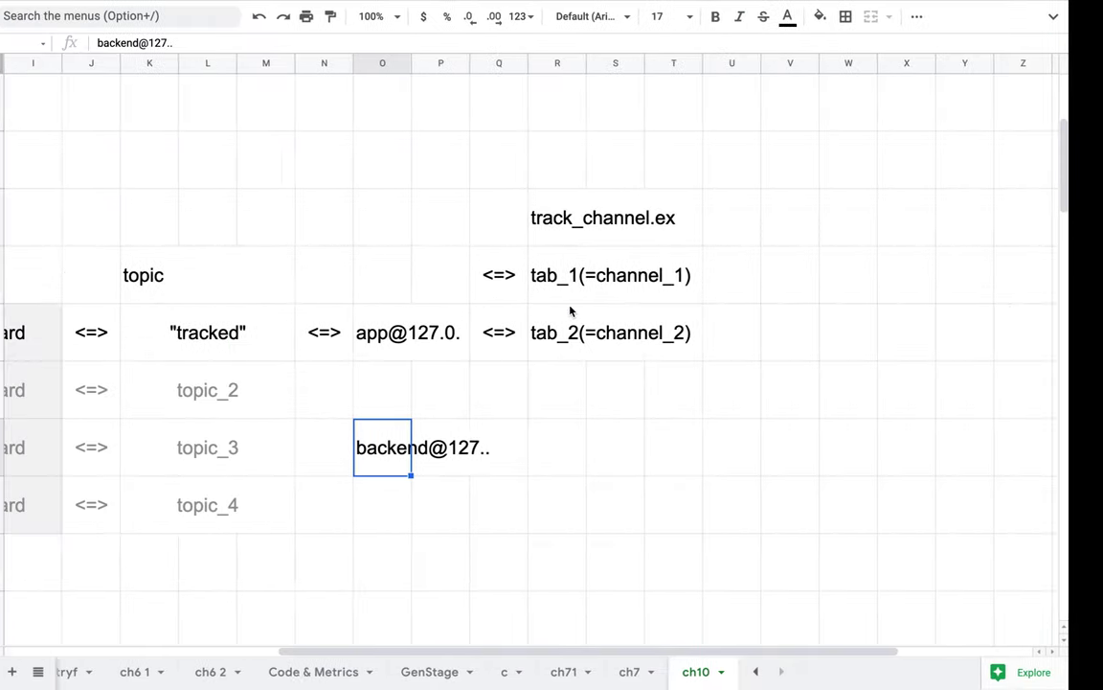
key(ctrl+grave)
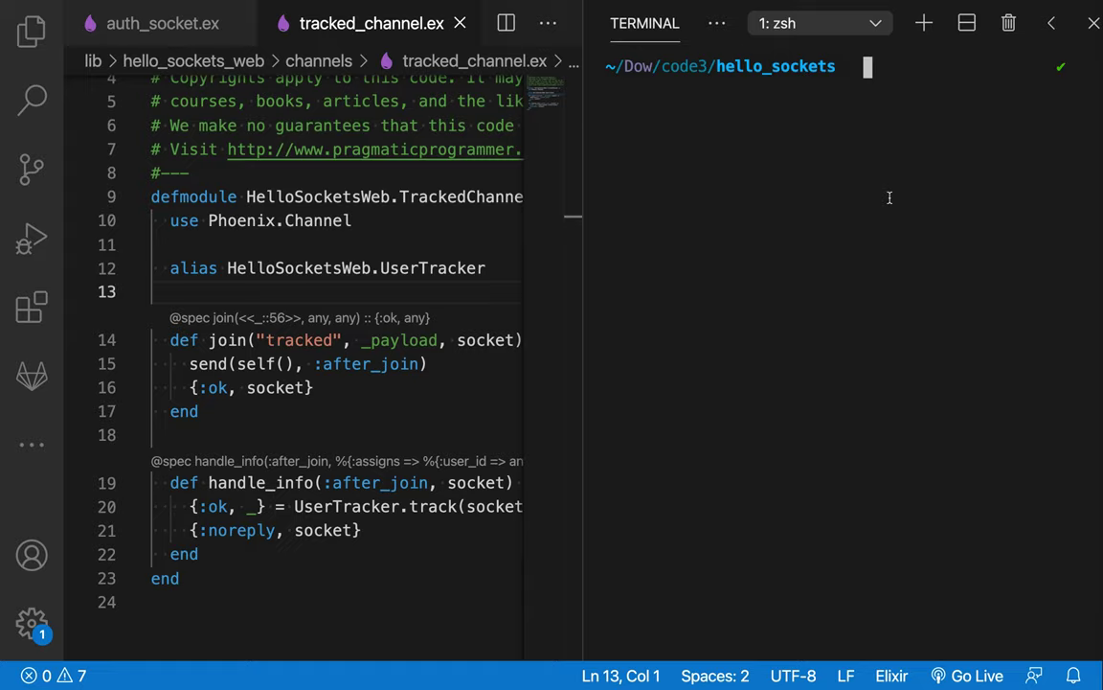
key(super+backslash)
Rearrange the full-screen spaces so the book PDF sits next to the code editor, and return to the PDF
key(ctrl+Right)
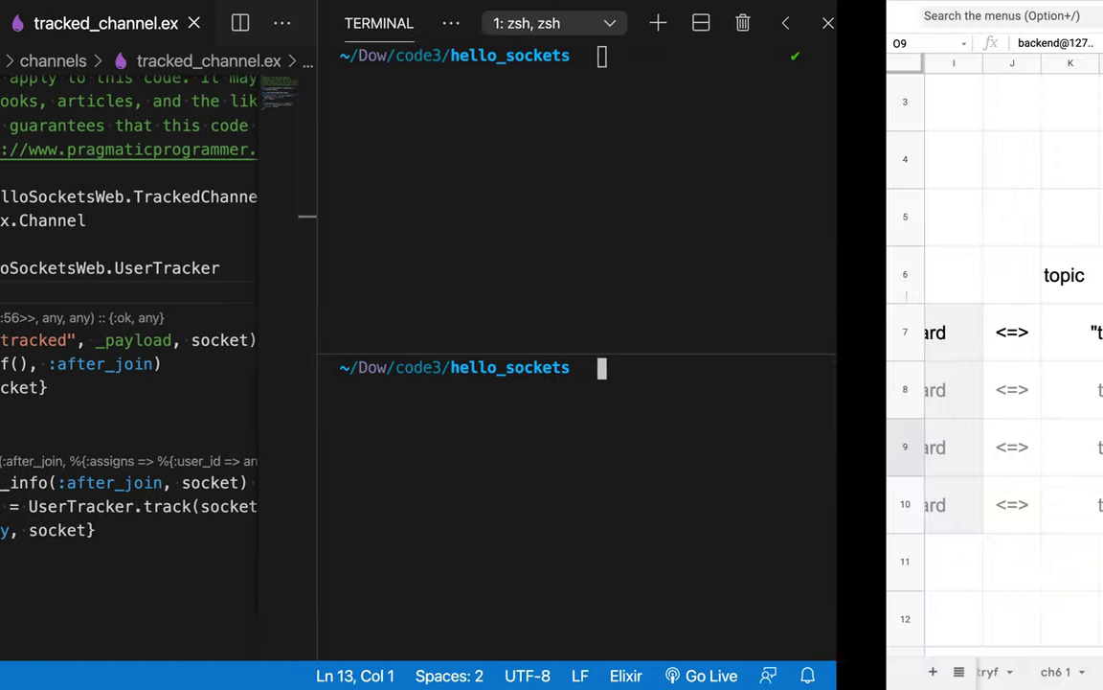
key(ctrl+Up)
drag(500, 59, 778, 37)
click(665, 39)
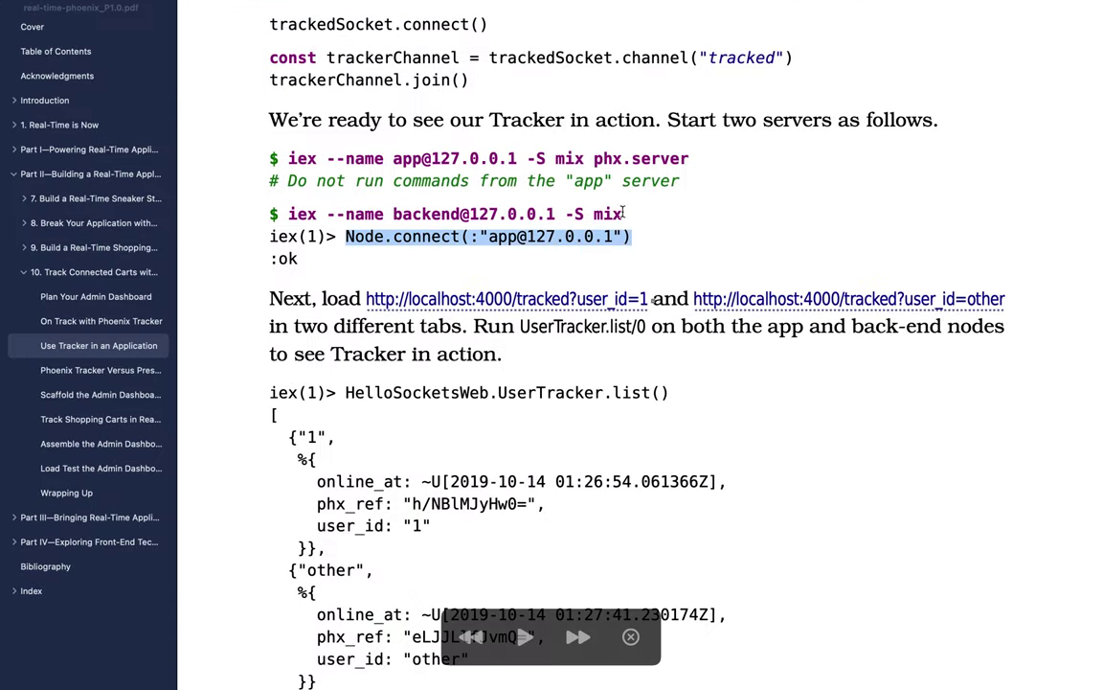
drag(285, 160, 692, 157)
key(super+c)
key(ctrl+Right)
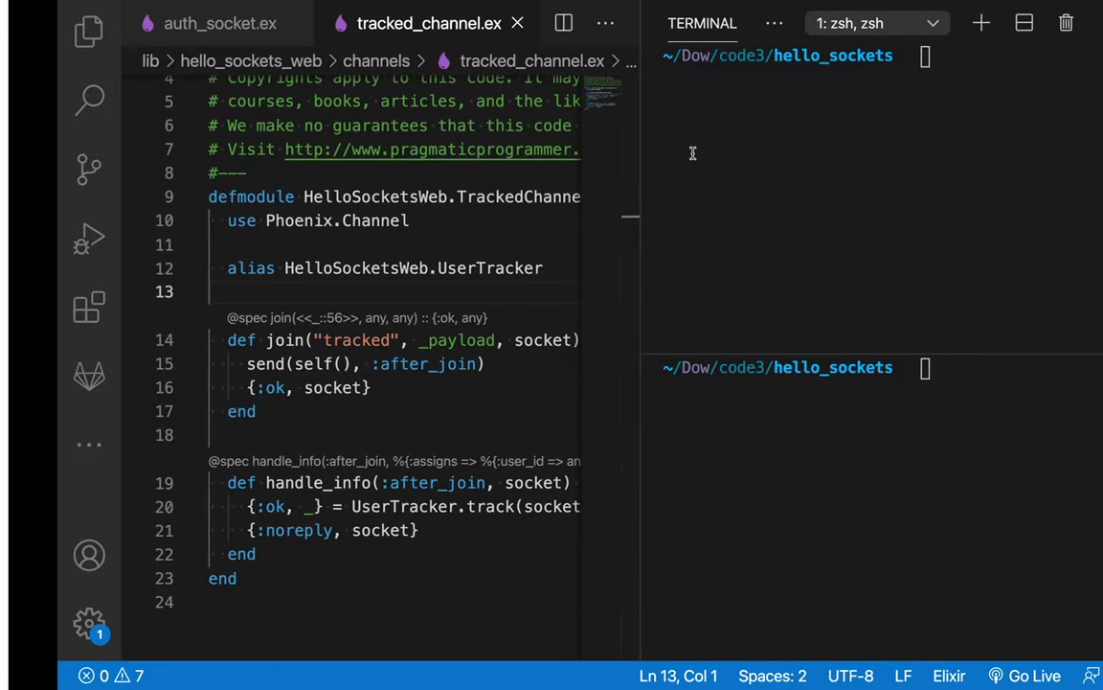
click(860, 118)
key(super+v)
key(Return)
key(ctrl+Left)
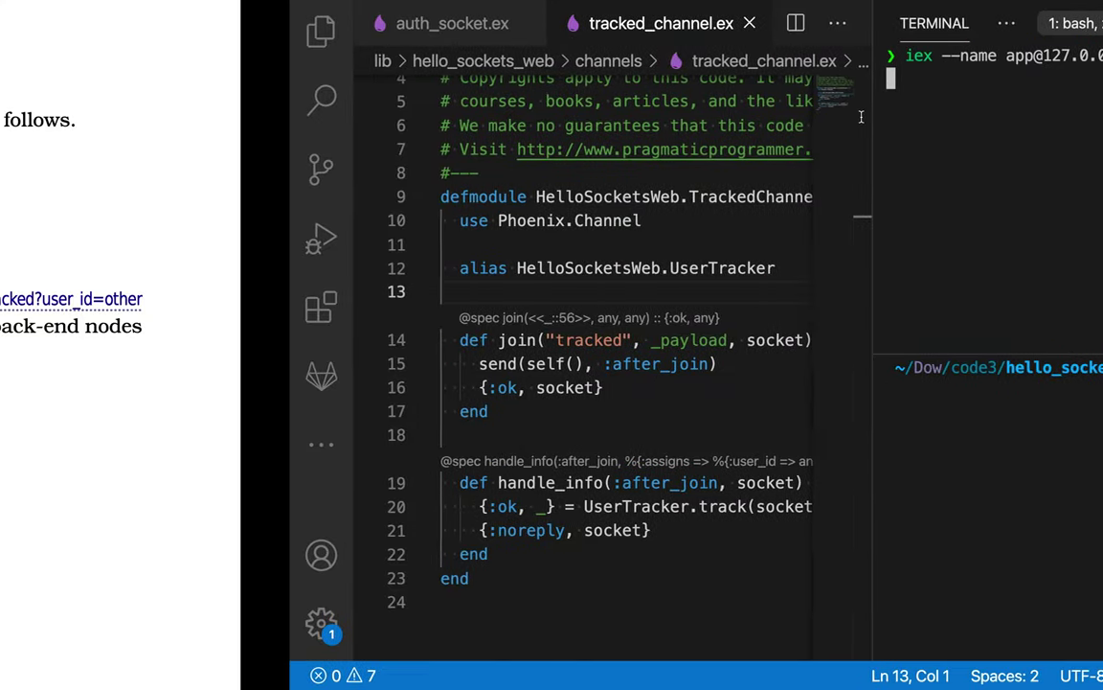
drag(290, 215, 632, 212)
key(super+c)
key(ctrl+Right)
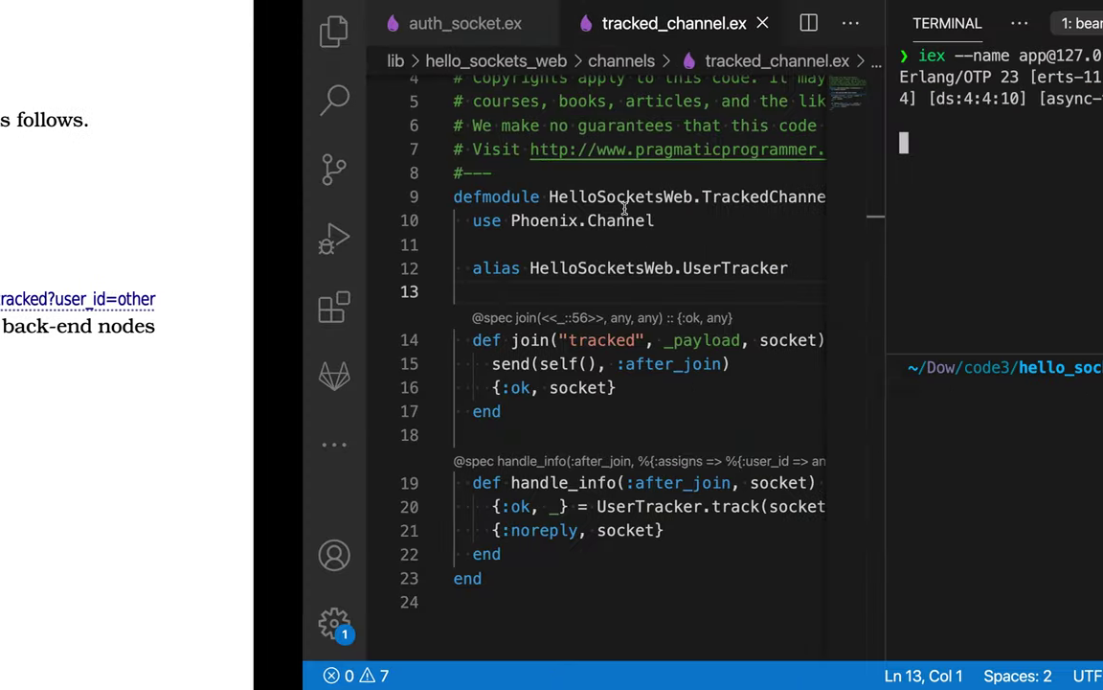
click(618, 367)
key(super+v)
key(Return)
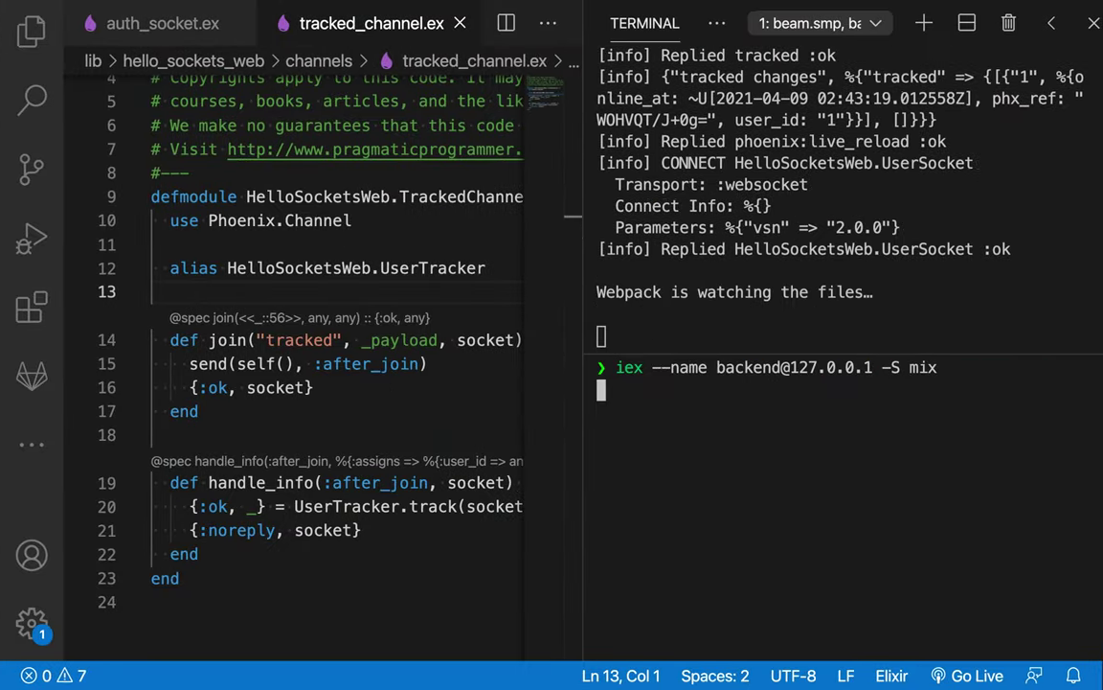
key(ctrl+Left)
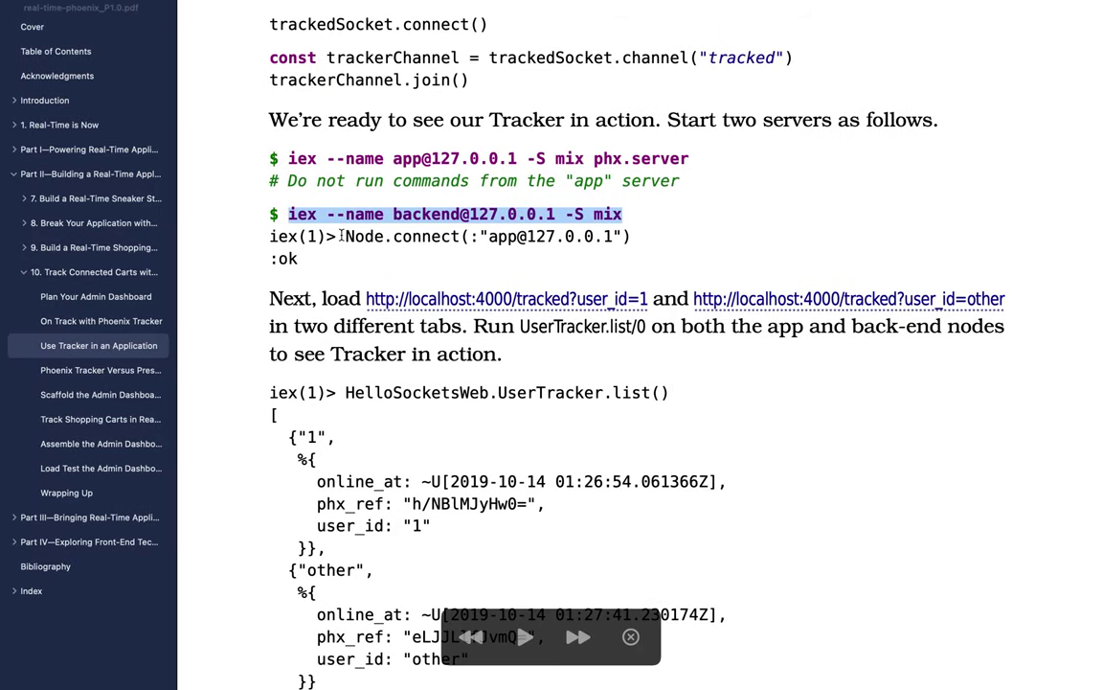
drag(341, 236, 655, 238)
key(ctrl+Right)
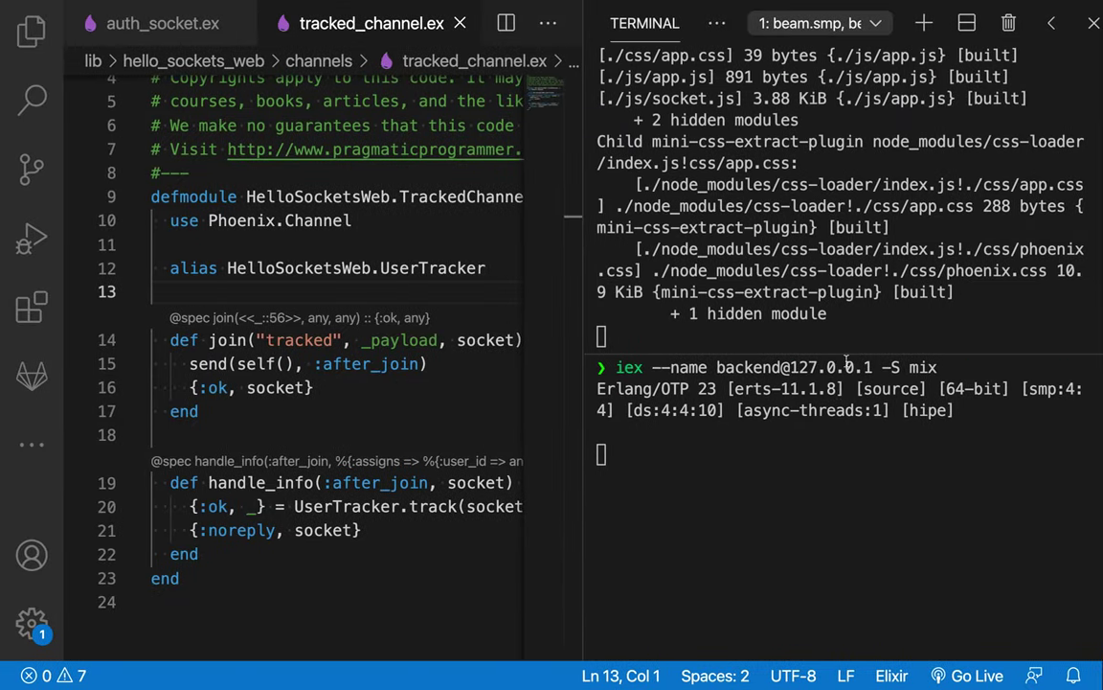
key(super+v)
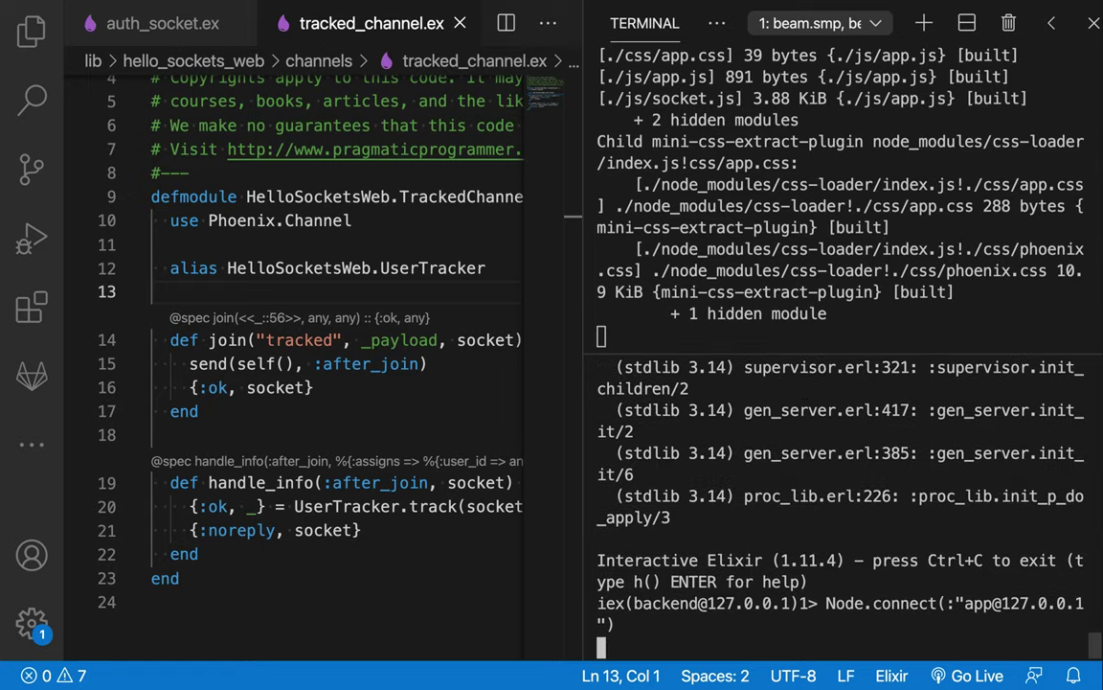
key(Return)
key(super+k)
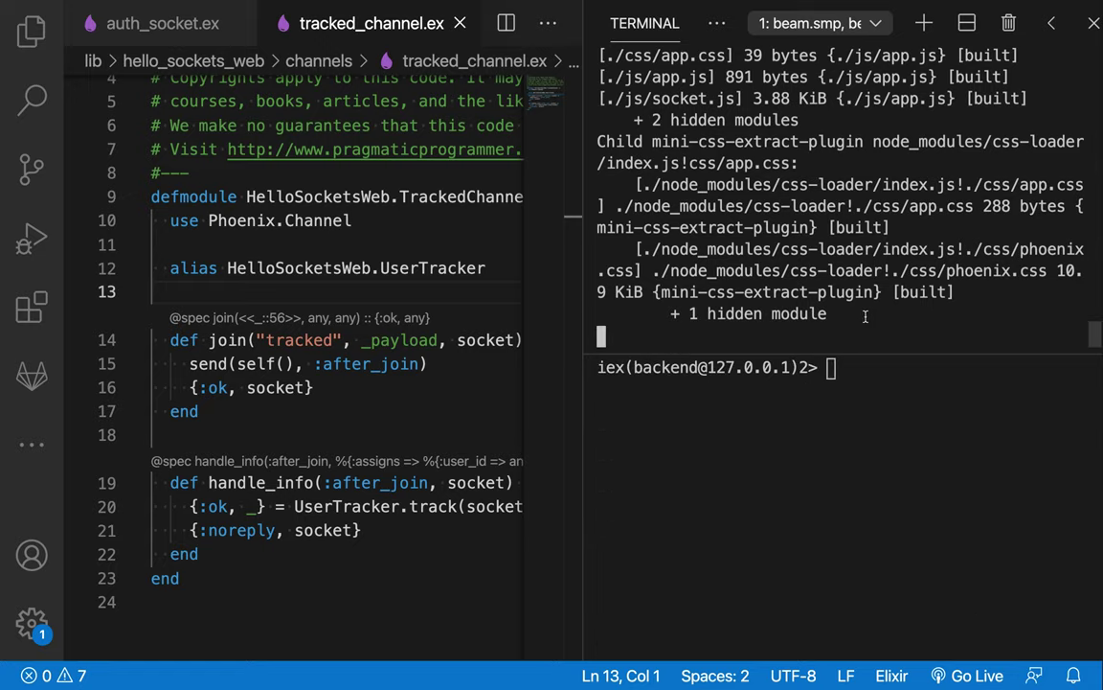
key(super+k)
key(ctrl+Left)
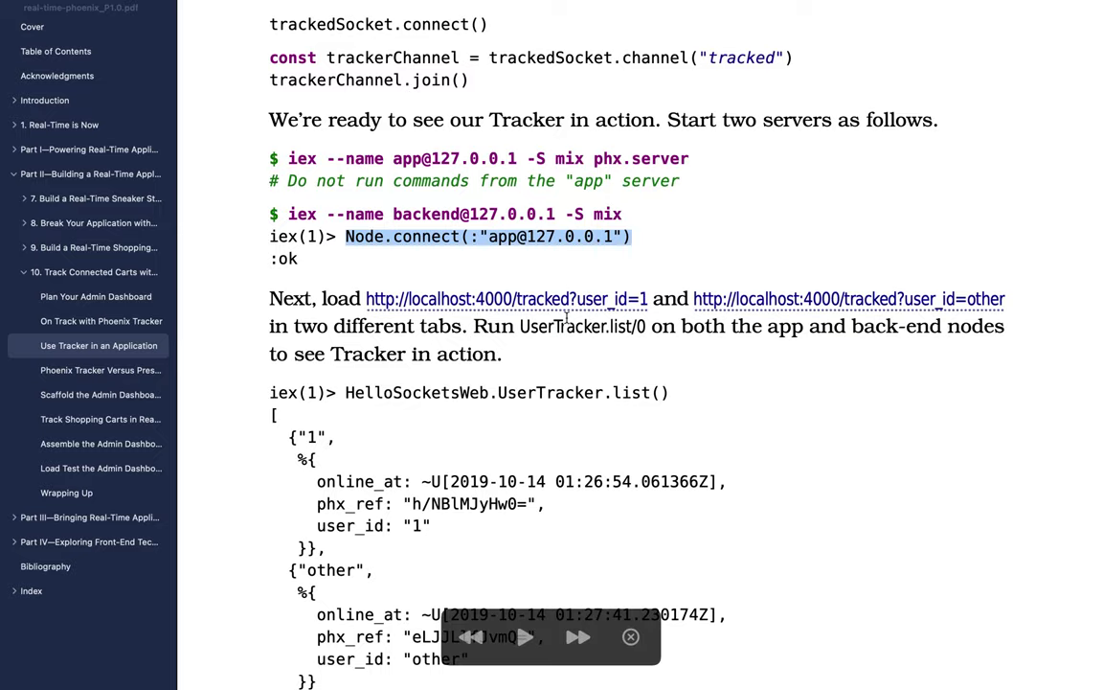
click(567, 302)
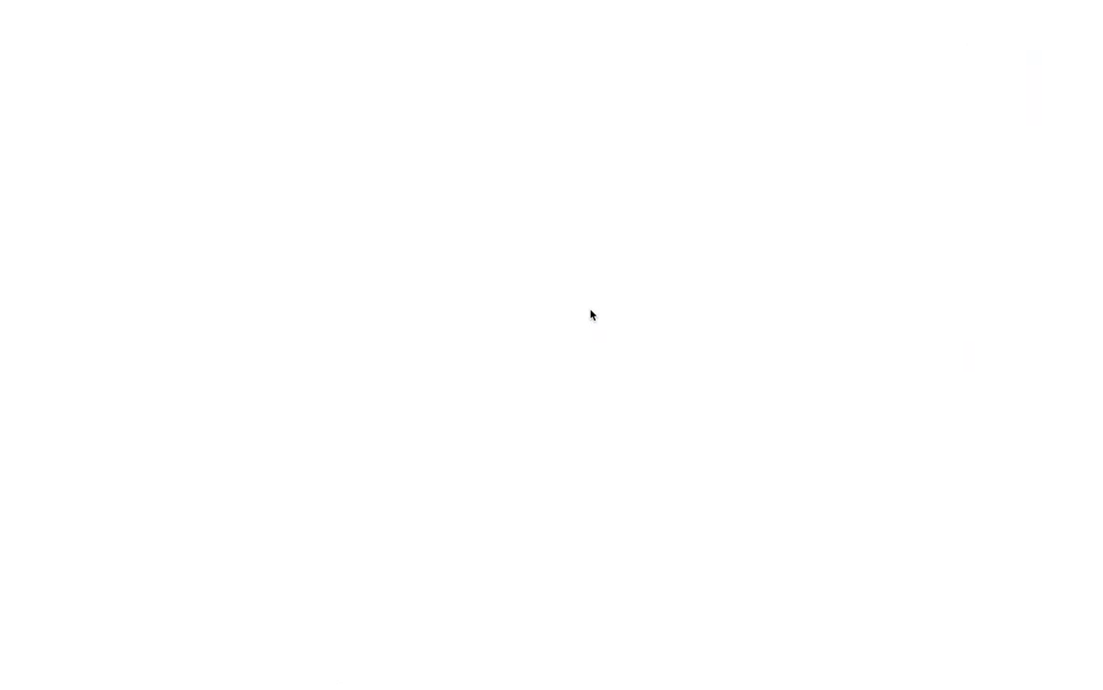
mouse_move(494, 4)
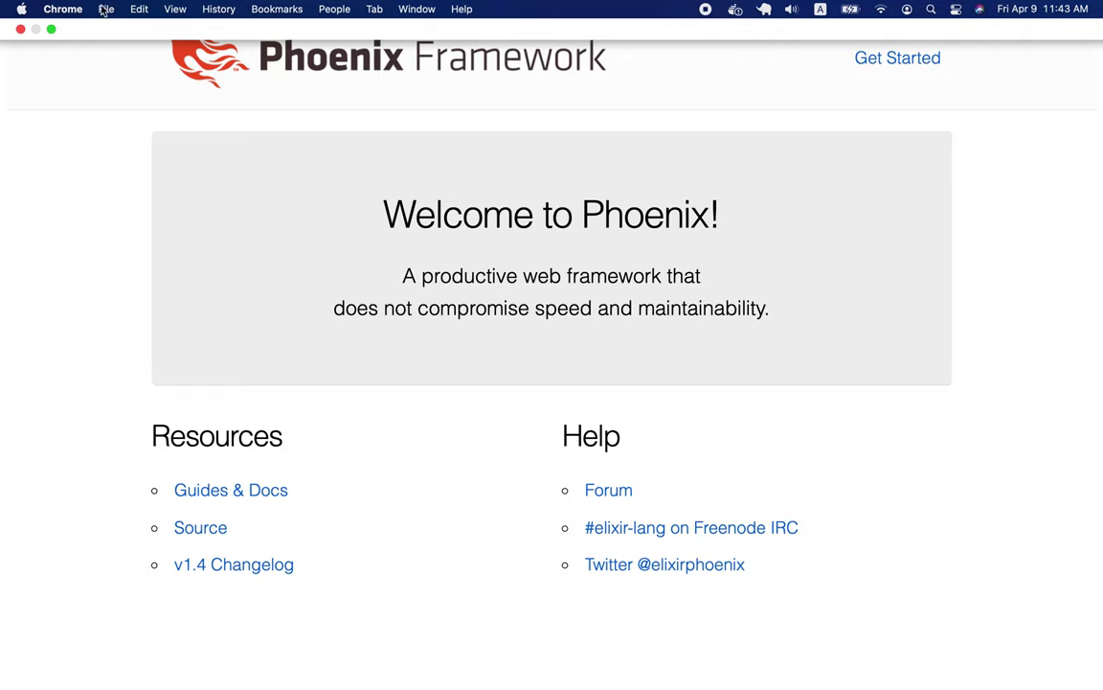
click(51, 31)
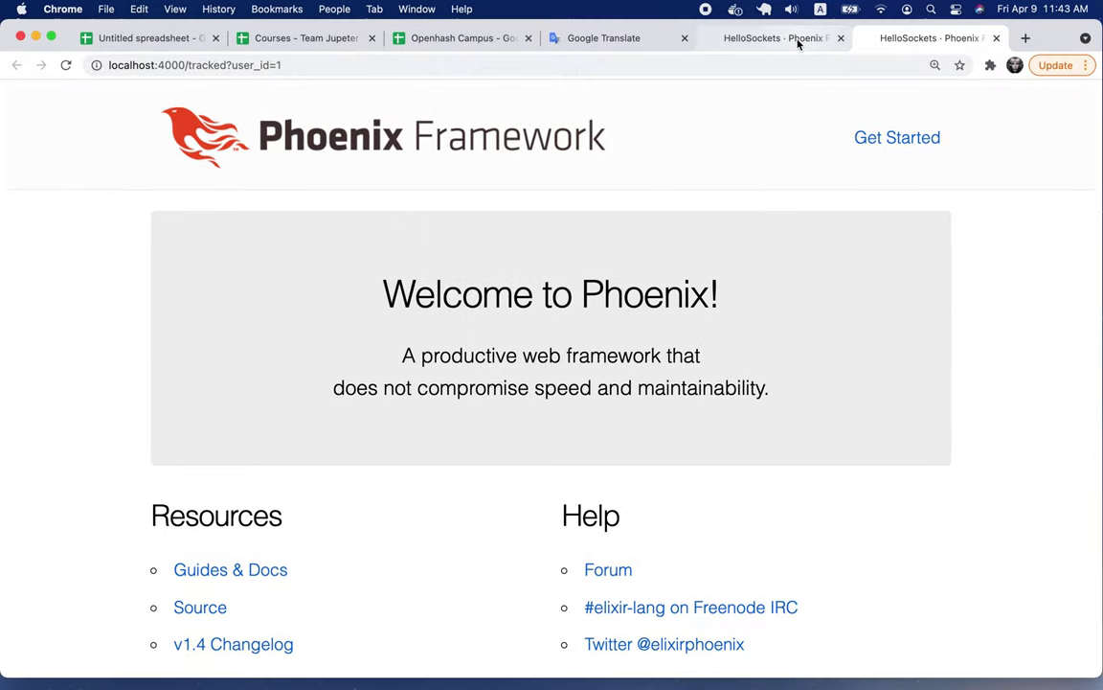
click(840, 39)
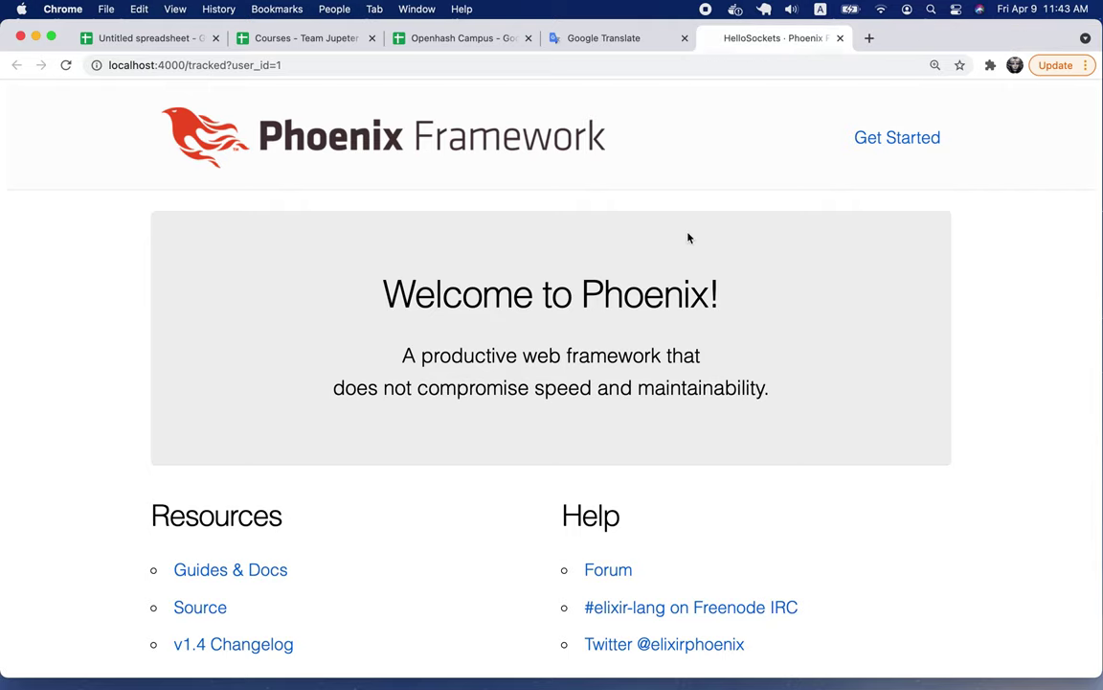
key(ctrl+Right)
click(866, 305)
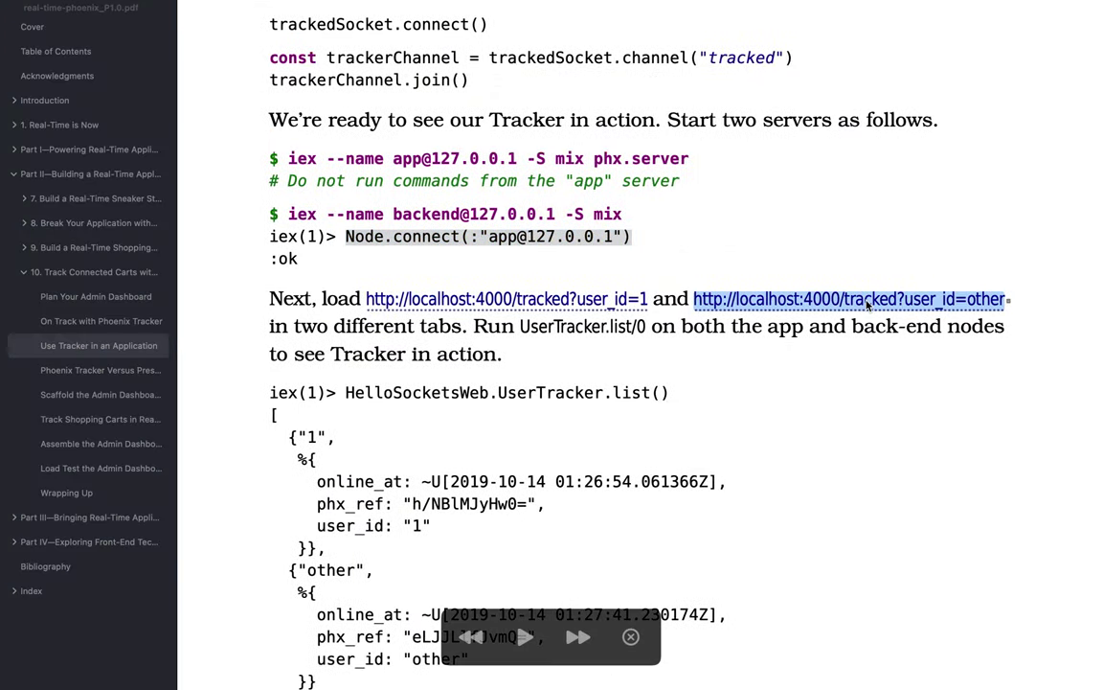
click(756, 43)
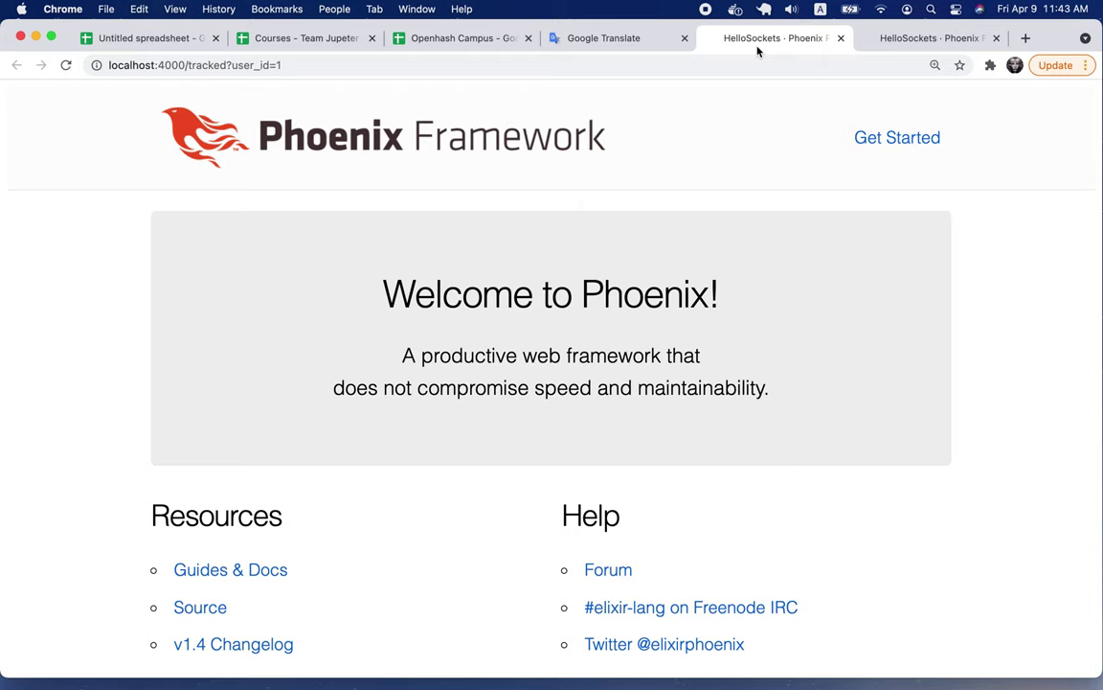
click(887, 44)
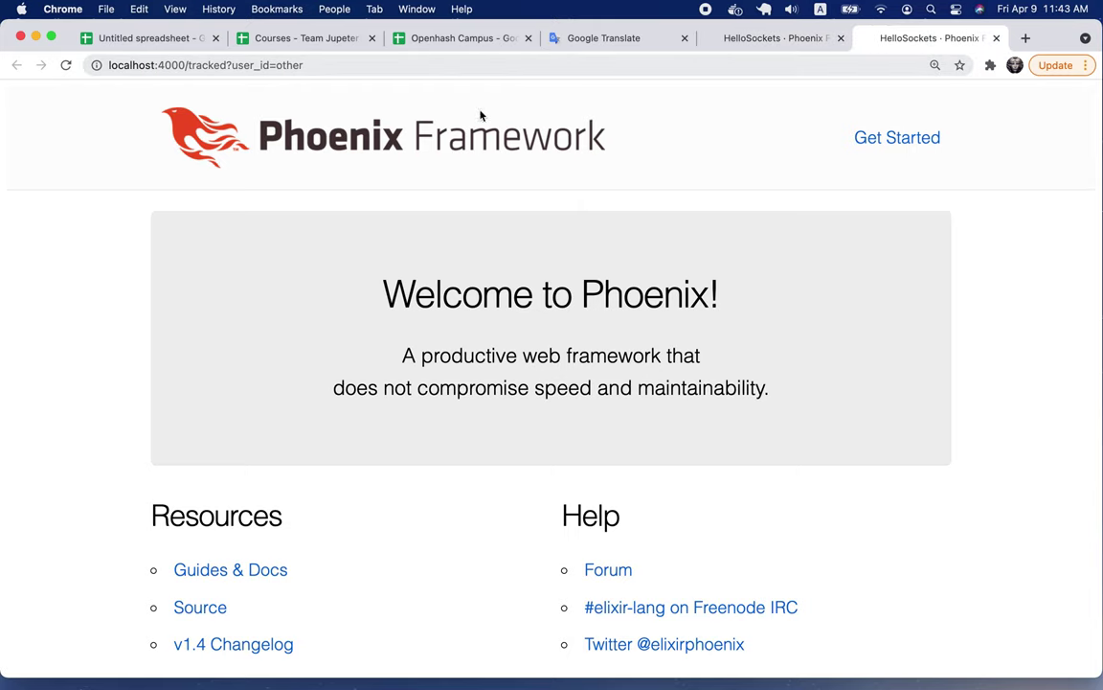
Copy HelloSocketsWeb.UserTracker.list() from the book and run it on the app node in the cleared terminal pane
key(ctrl+Right)
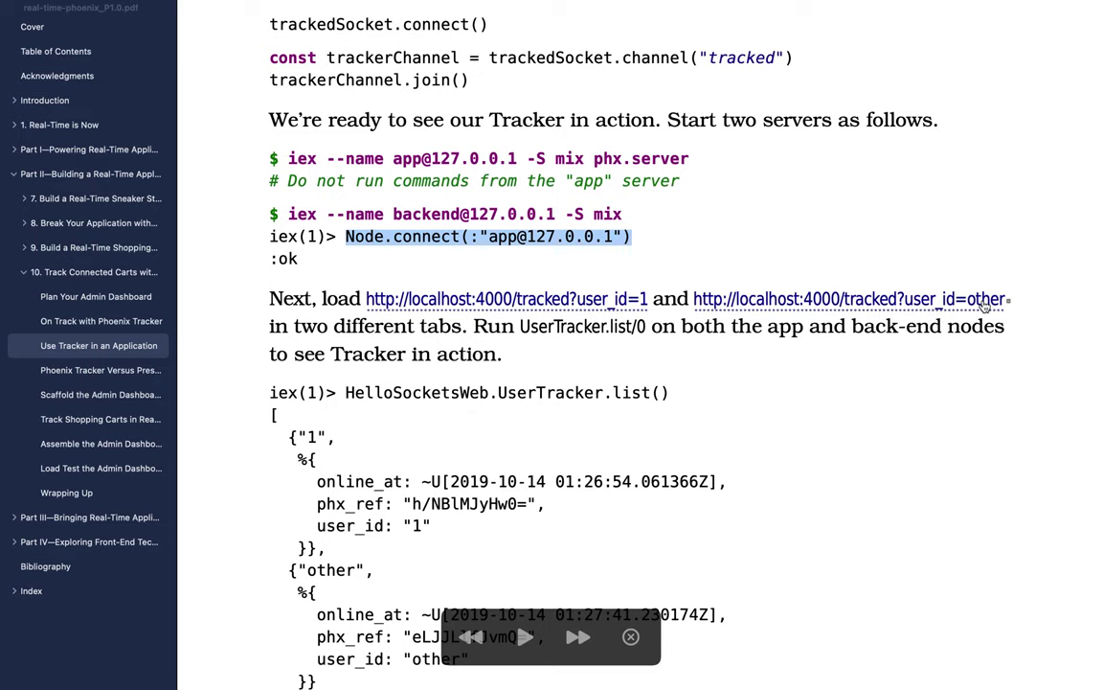
scroll(810, 369, down, 2)
drag(345, 321, 682, 316)
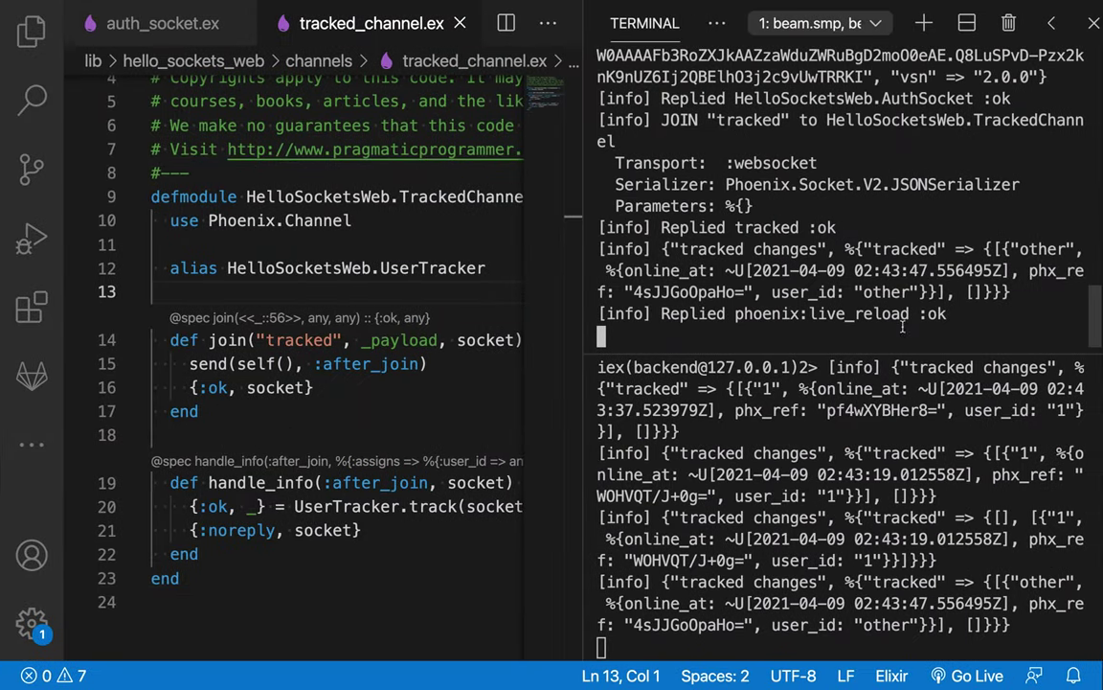
key(super+k)
key(super+v)
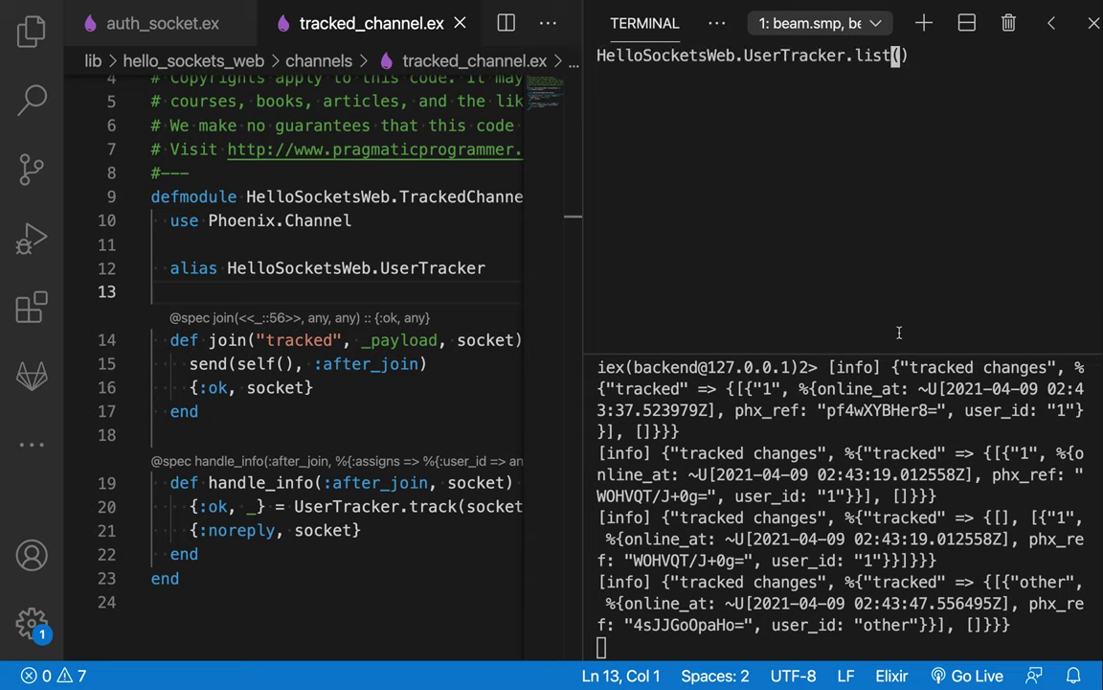
key(Return)
scroll(866, 291, up, 1)
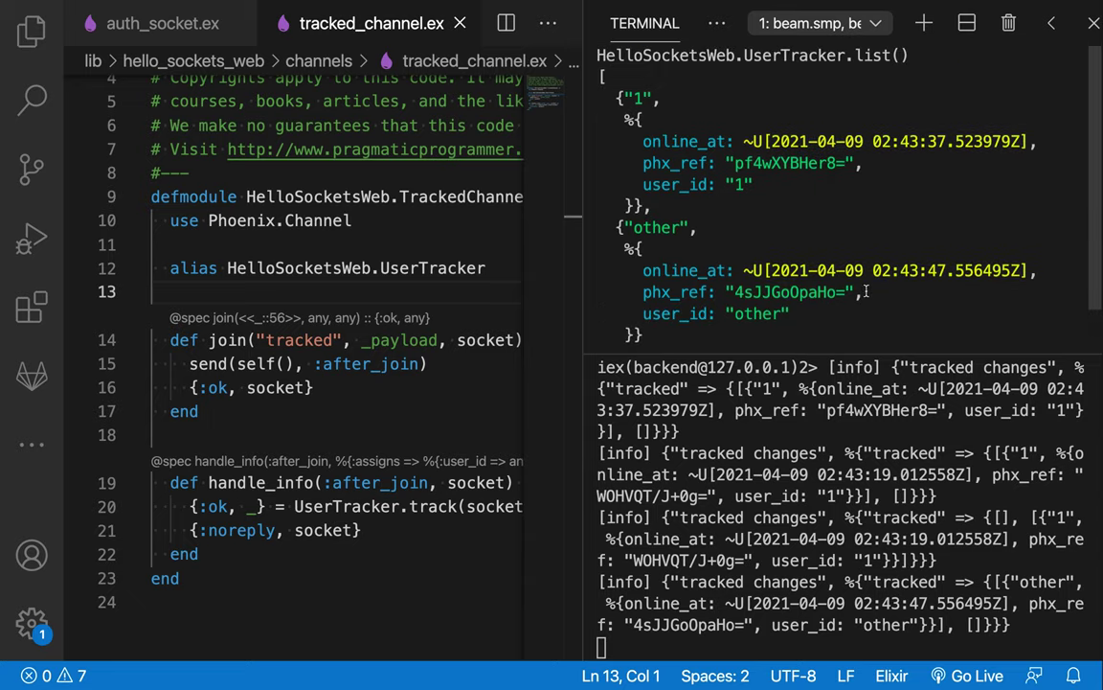
Examine the user entries listed on the app node and compare them with the "tracked changes" messages on the backend node
drag(707, 205, 636, 97)
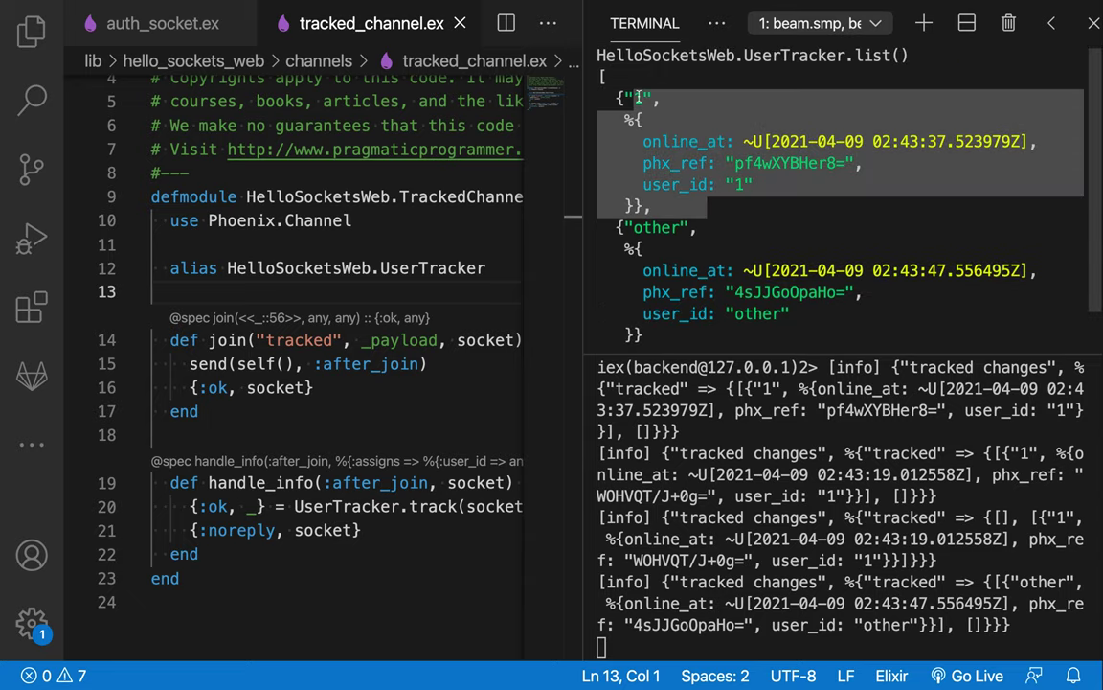
scroll(637, 96, down, 1)
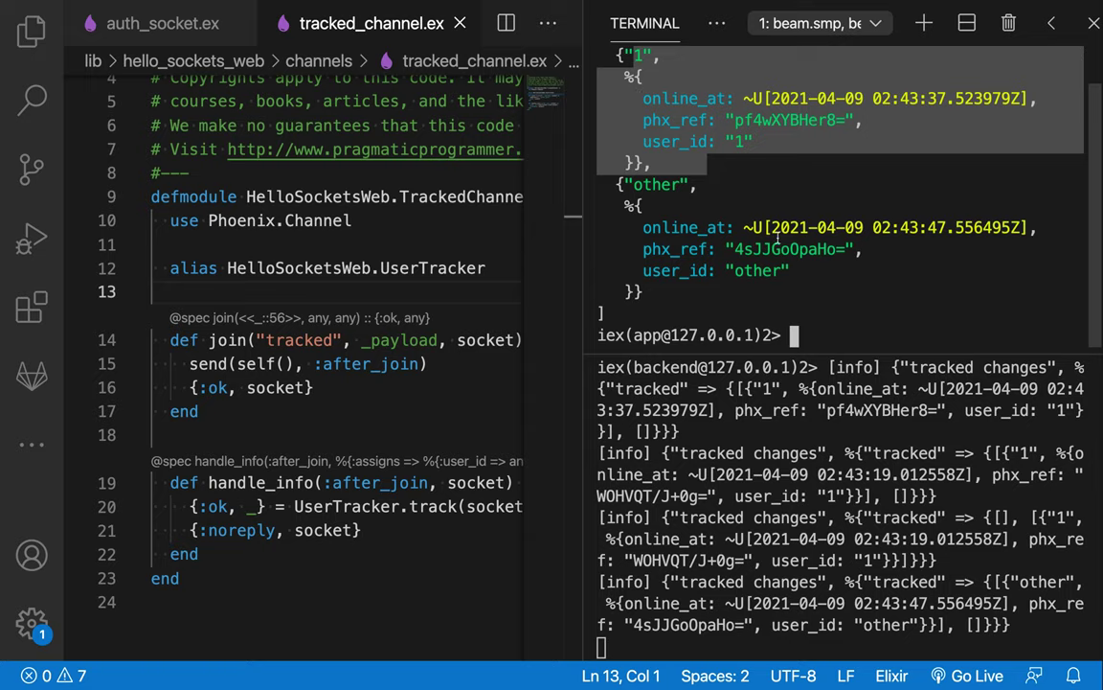
drag(909, 367, 988, 410)
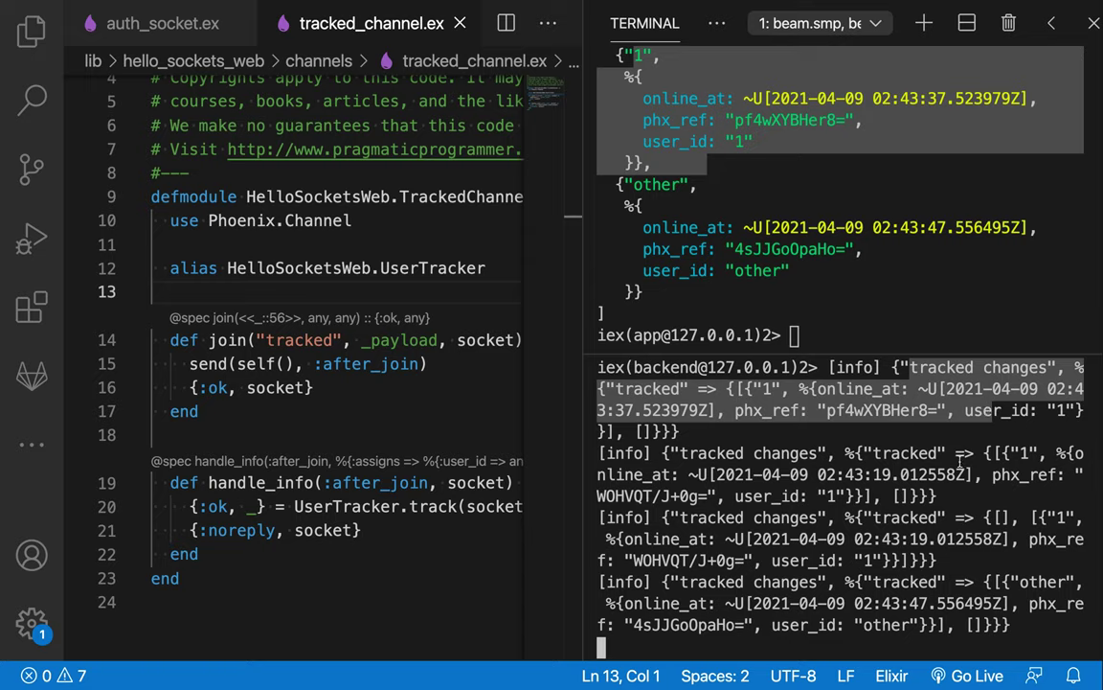
scroll(941, 234, up, 1)
scroll(941, 234, down, 1)
click(918, 410)
drag(891, 372, 955, 437)
drag(663, 453, 951, 504)
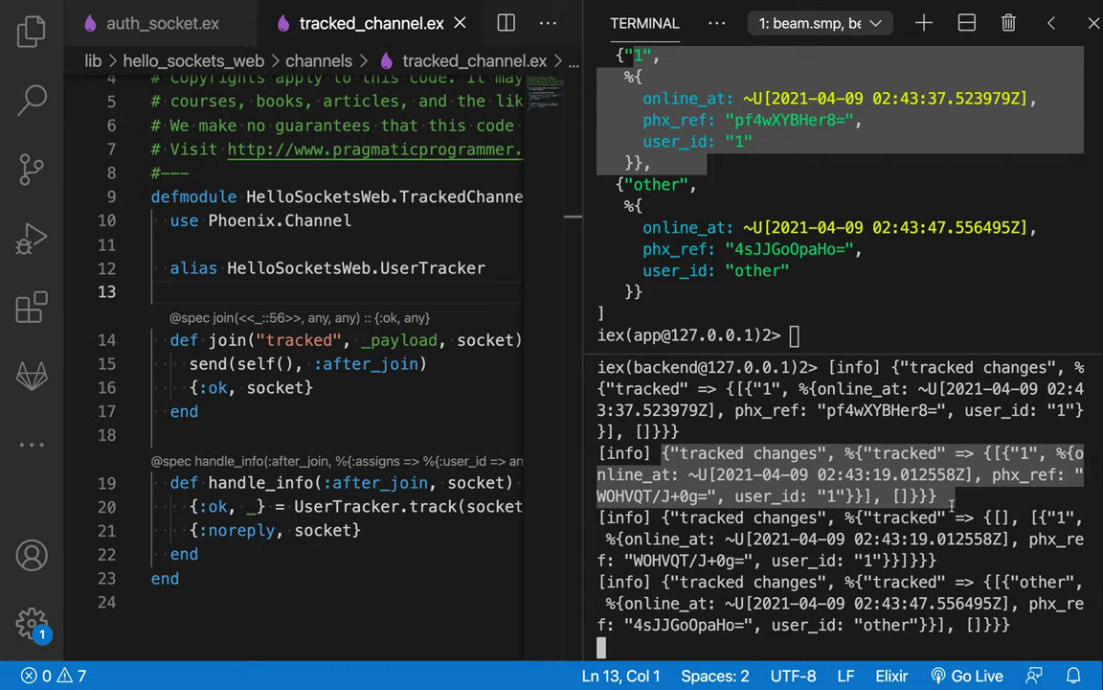
double_click(716, 518)
key(Return)
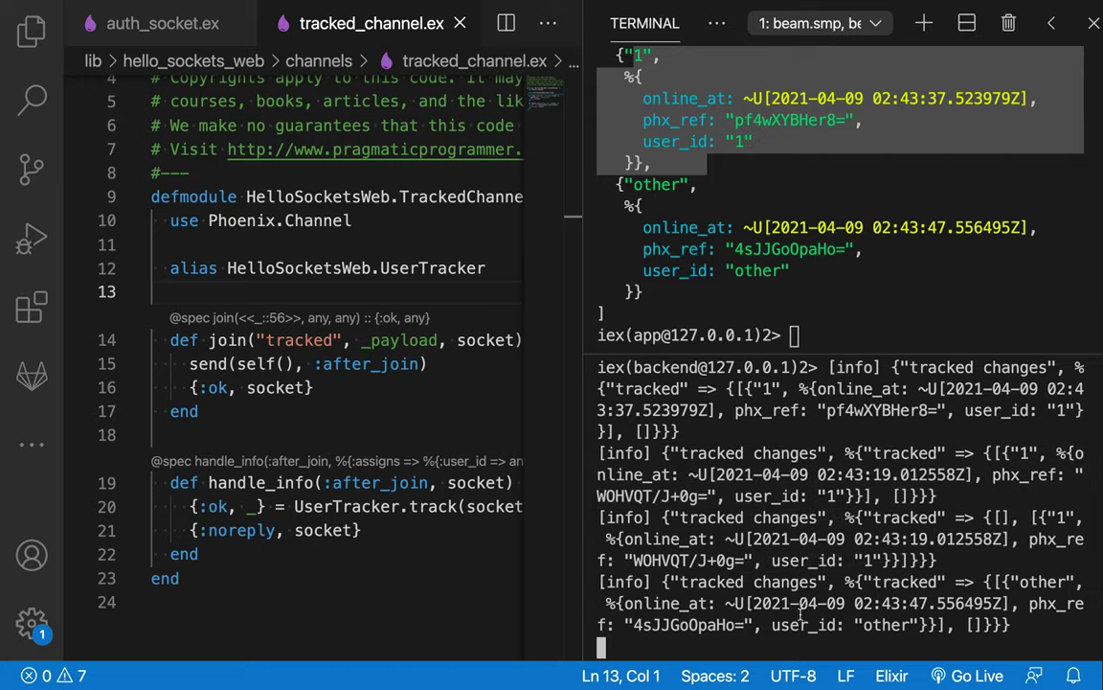